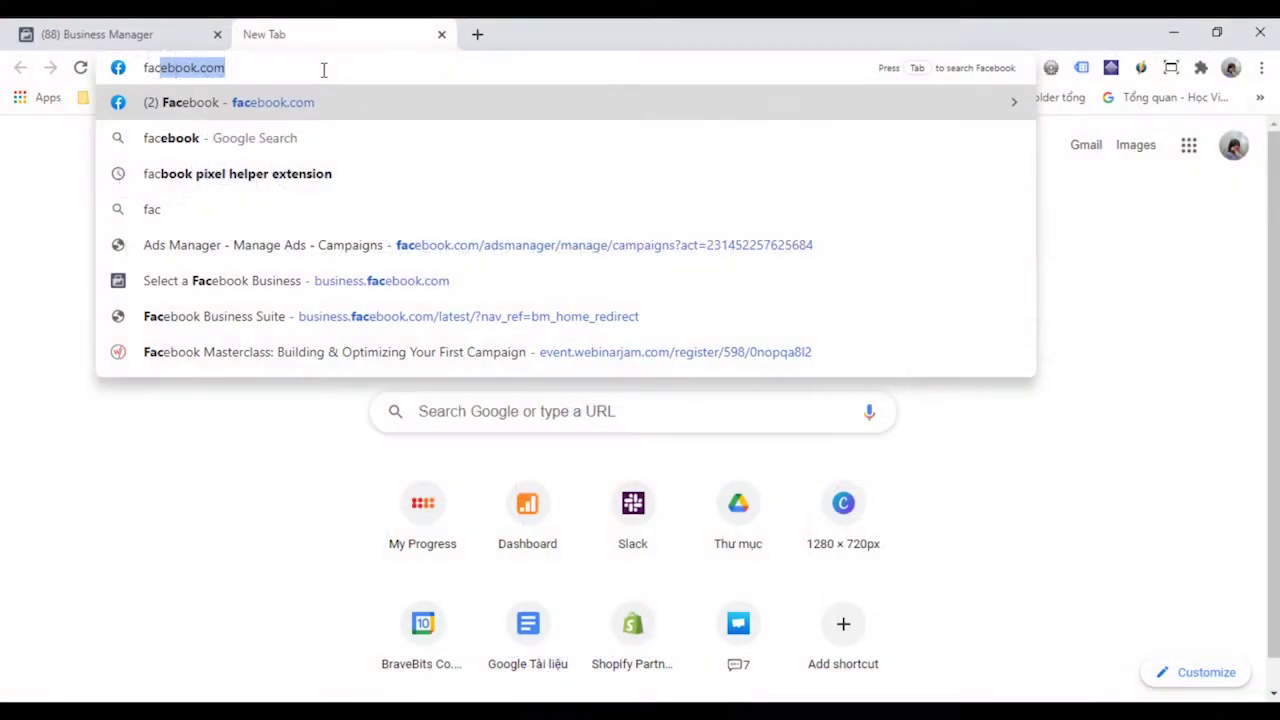
- Search for 'facebook pixel helper' and check that Pixel Helper finds no pixels on this site
{"action": "type", "text": "ebool"}
{"action": "key", "text": "BackSpace"}
{"action": "type", "text": "k "}
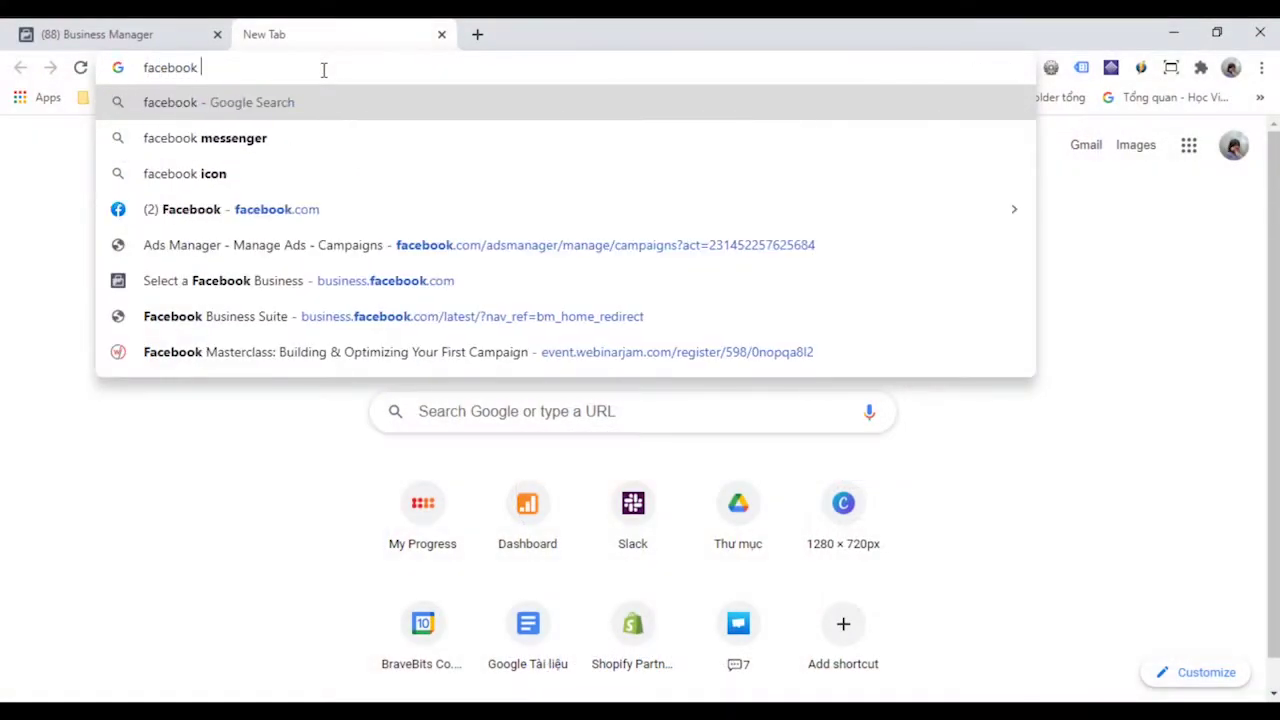
{"action": "type", "text": "pixel helpe"}
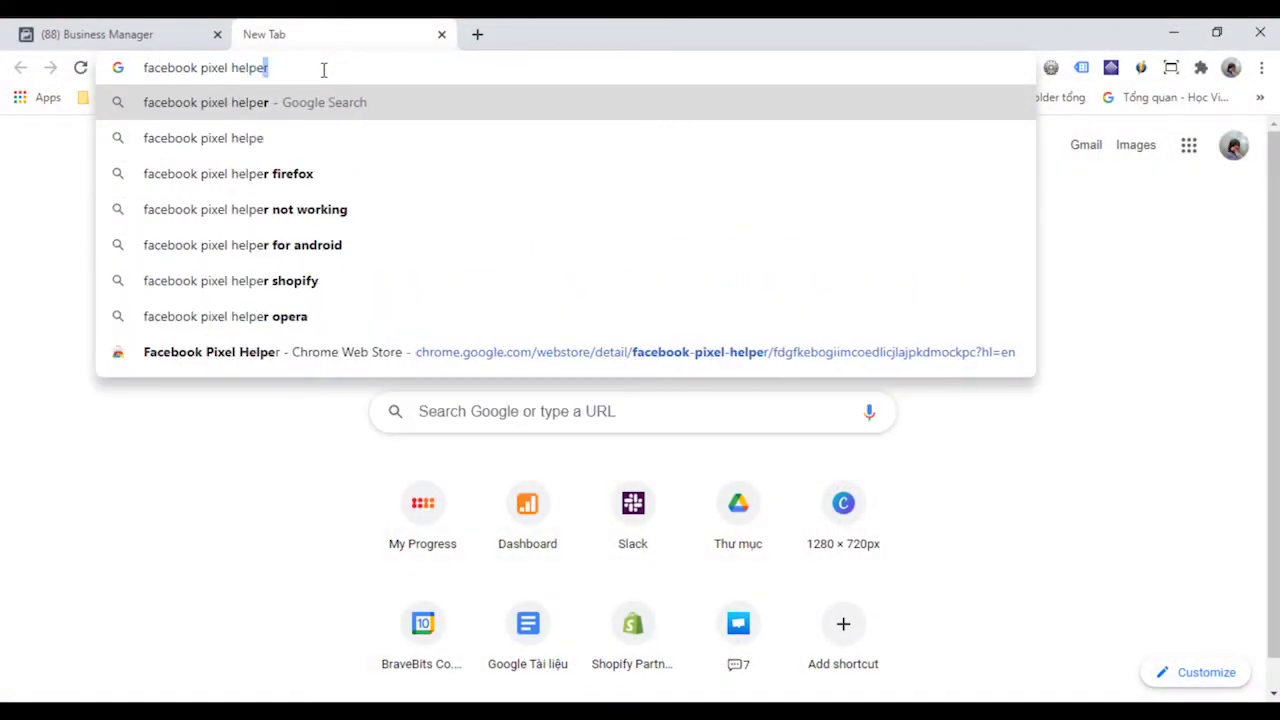
{"action": "key", "text": "Return"}
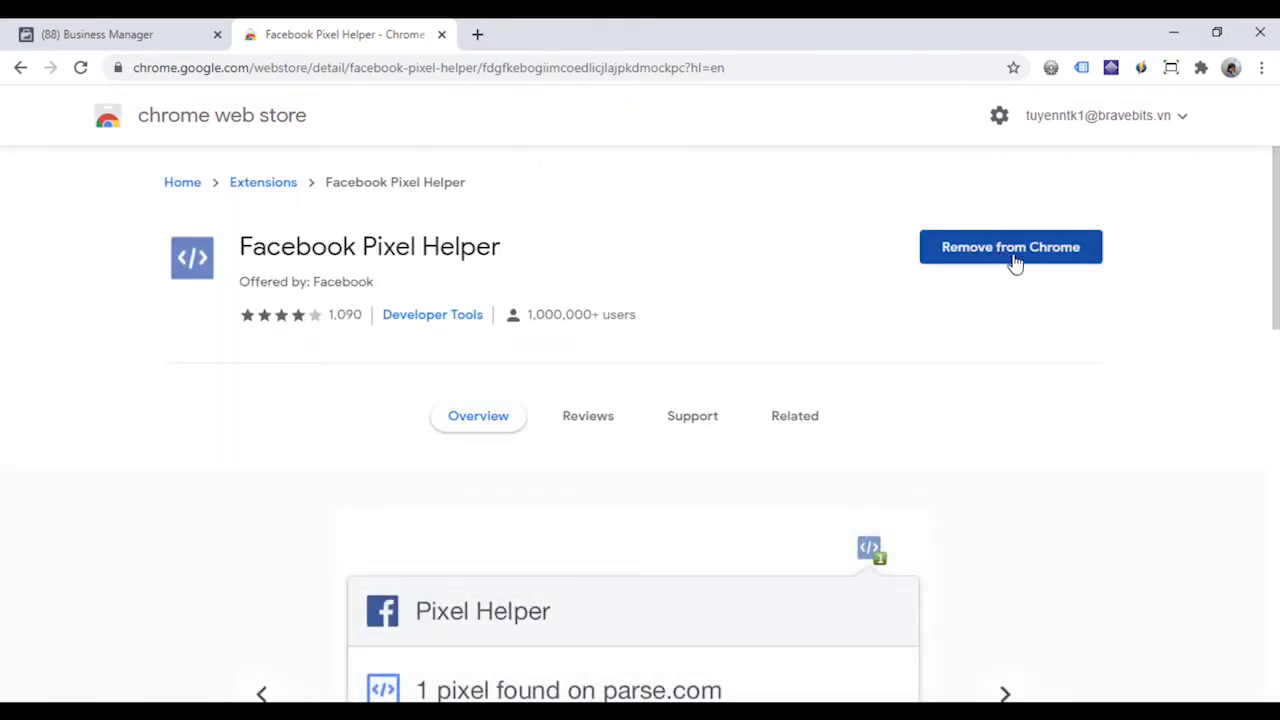
{"action": "left_click", "coordinate": [1172, 67]}
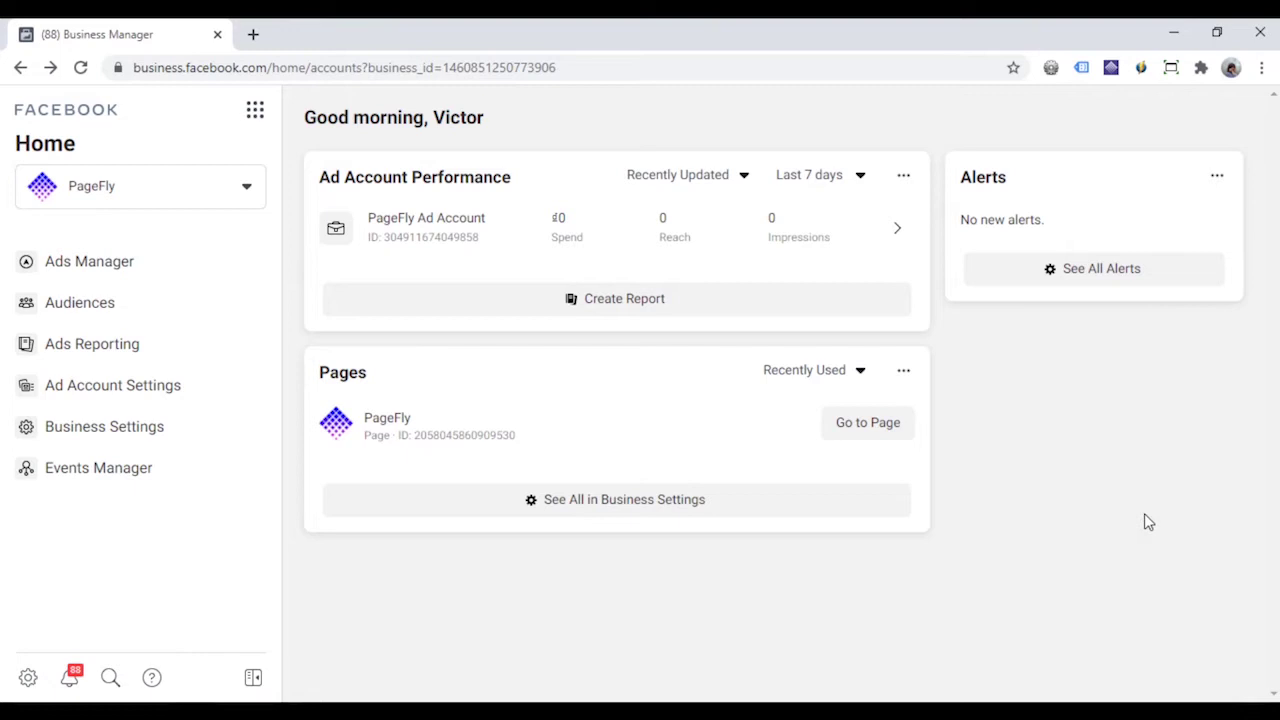
- Open the PageFly.io Pixel in Events Manager and select its pixel ID
{"action": "left_click", "coordinate": [115, 485]}
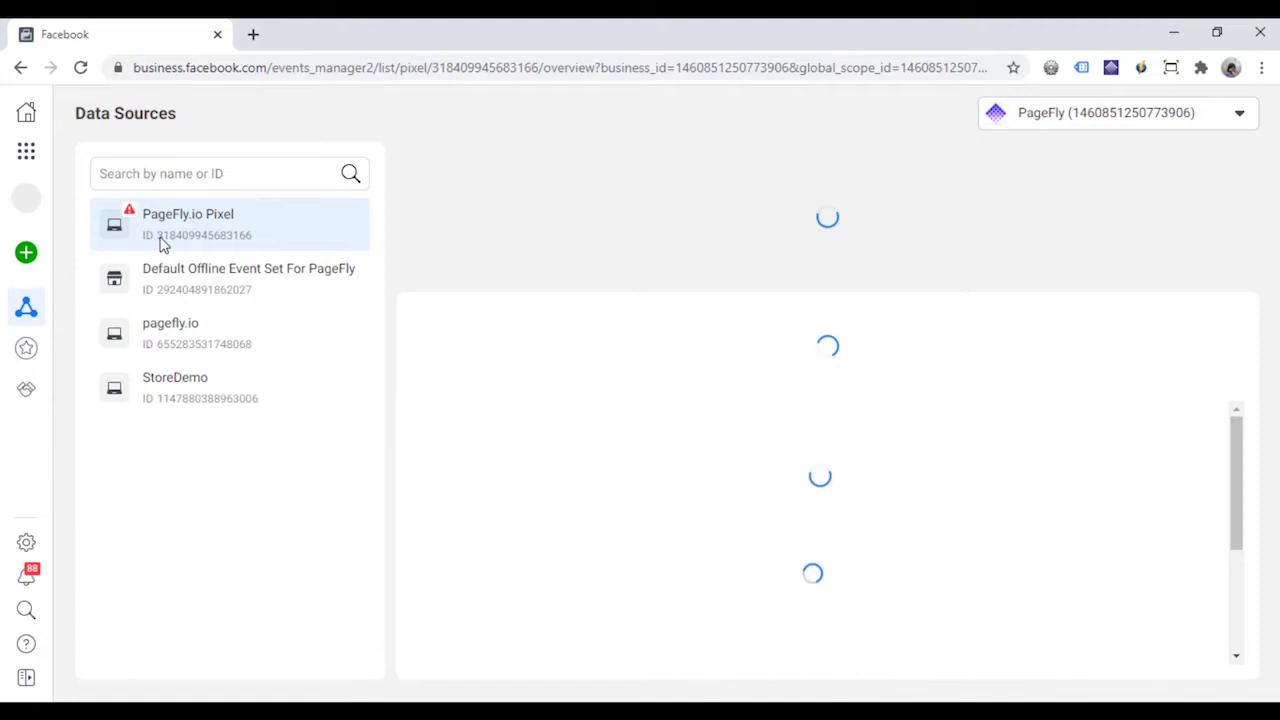
{"action": "left_click_drag", "start_coordinate": [166, 243], "coordinate": [252, 245]}
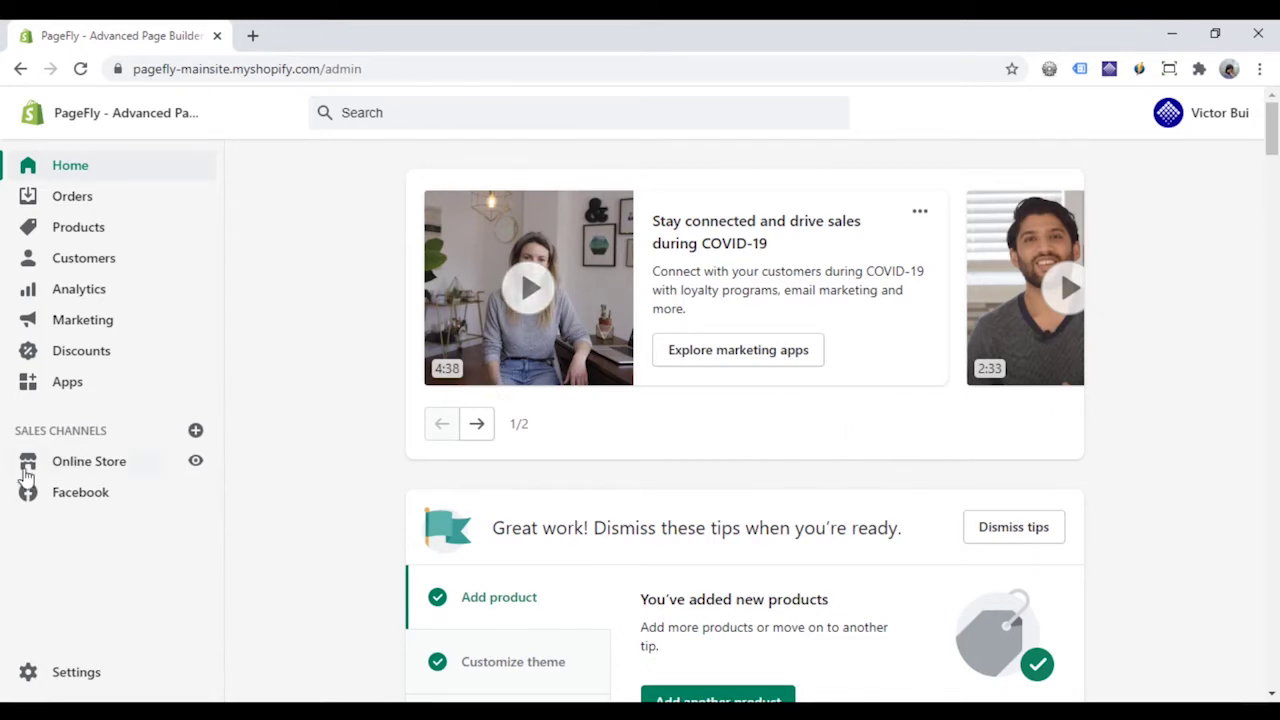
- Review the Facebook Pixel section in the Online Store Preferences
{"action": "left_click", "coordinate": [77, 470]}
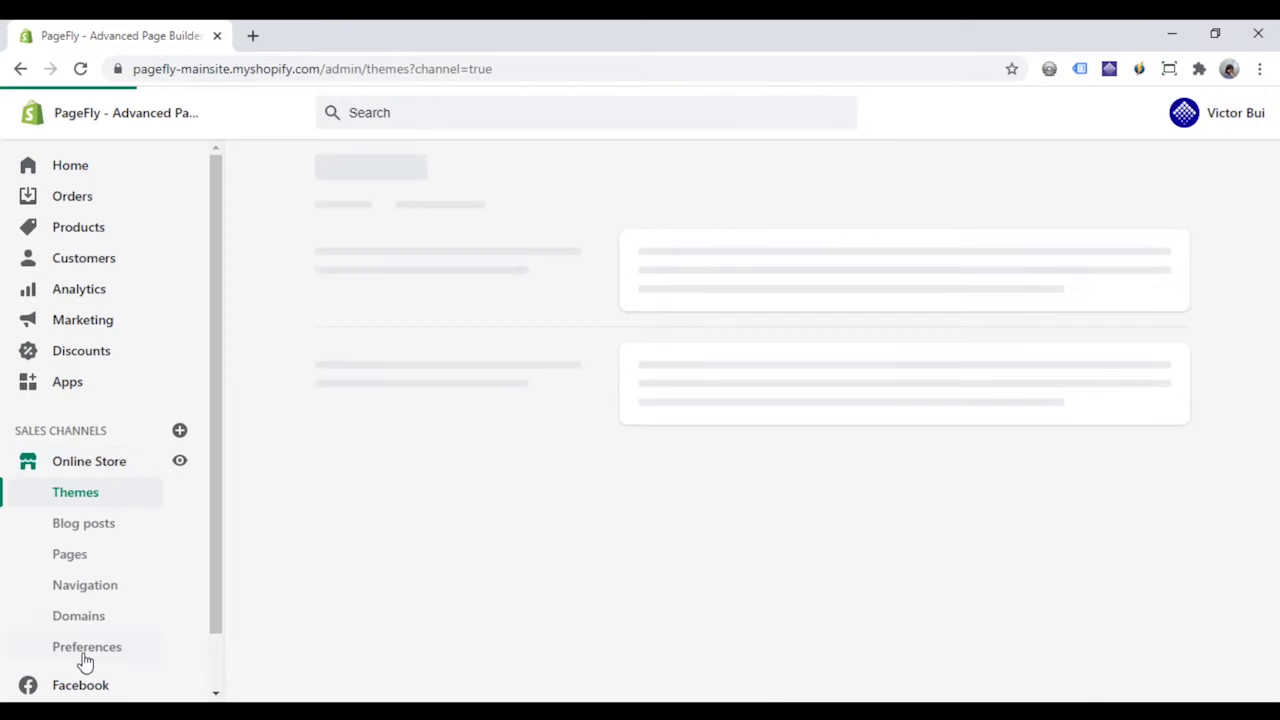
{"action": "left_click", "coordinate": [86, 650]}
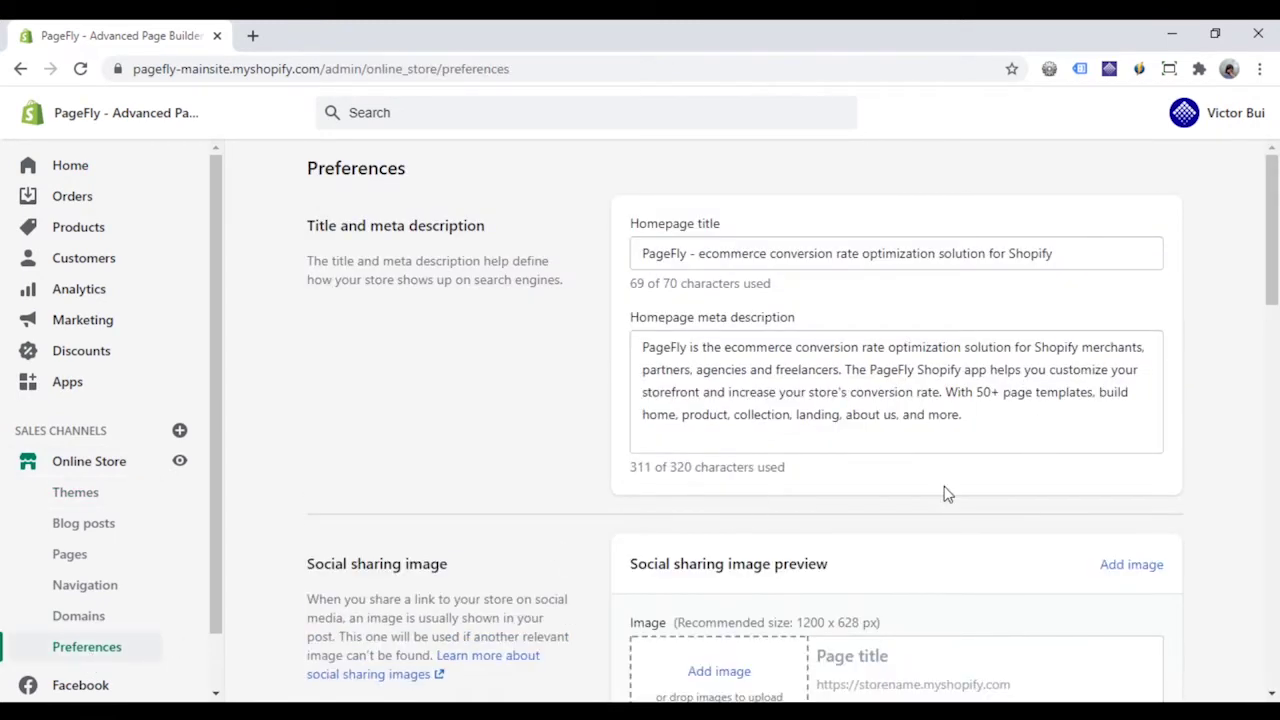
{"action": "scroll", "coordinate": [948, 494], "scroll_direction": "down", "scroll_amount": 9}
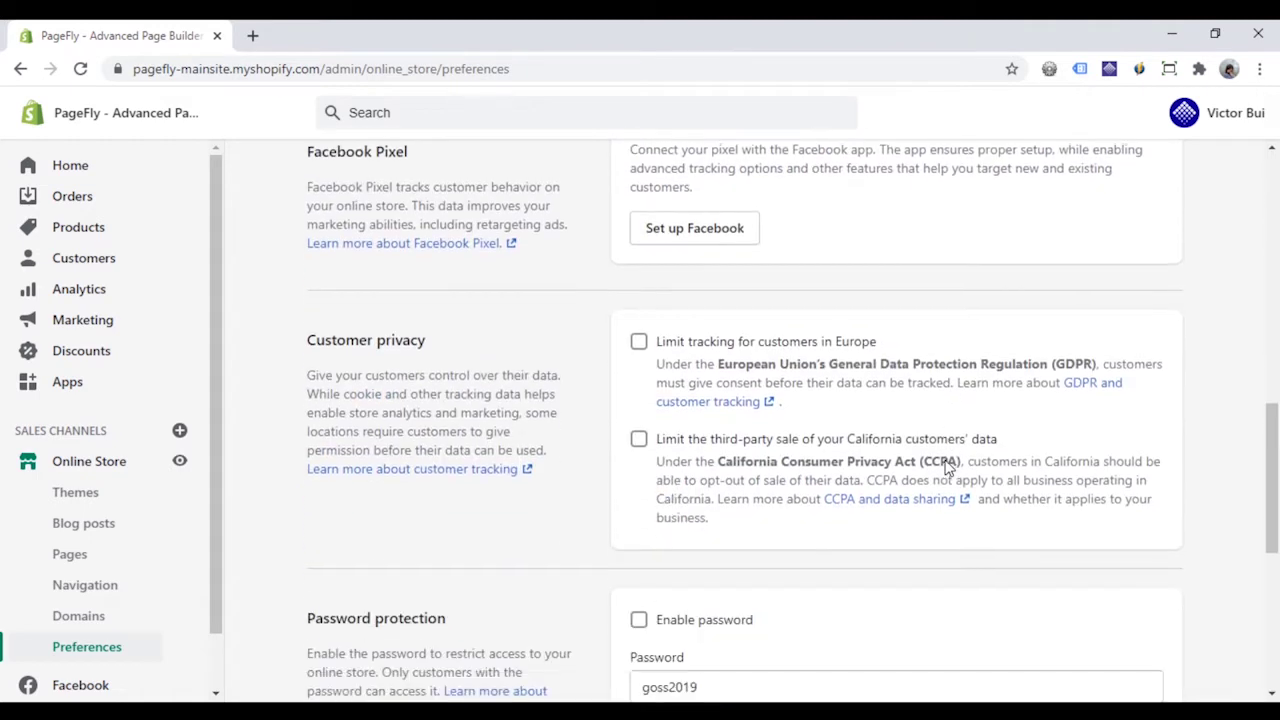
{"action": "scroll", "coordinate": [948, 467], "scroll_direction": "up", "scroll_amount": 2}
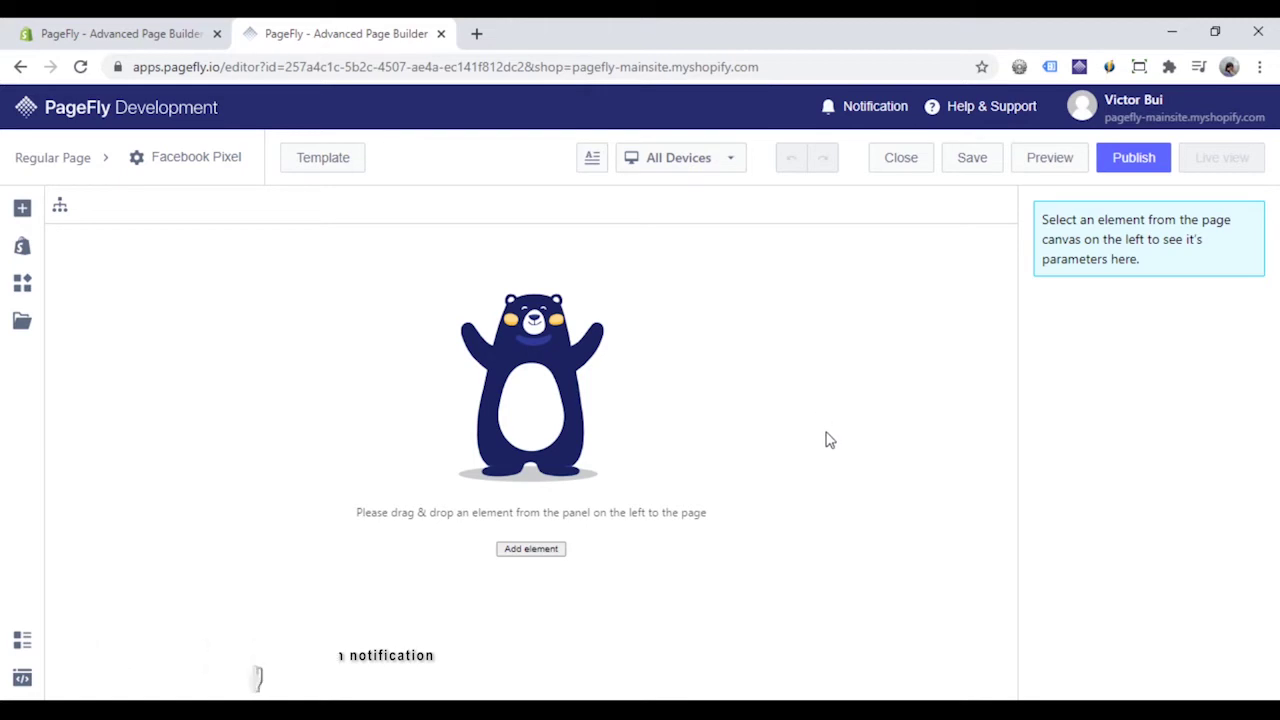
- Preview the Comfy template and apply it to the Facebook Pixel page
{"action": "left_click", "coordinate": [310, 161]}
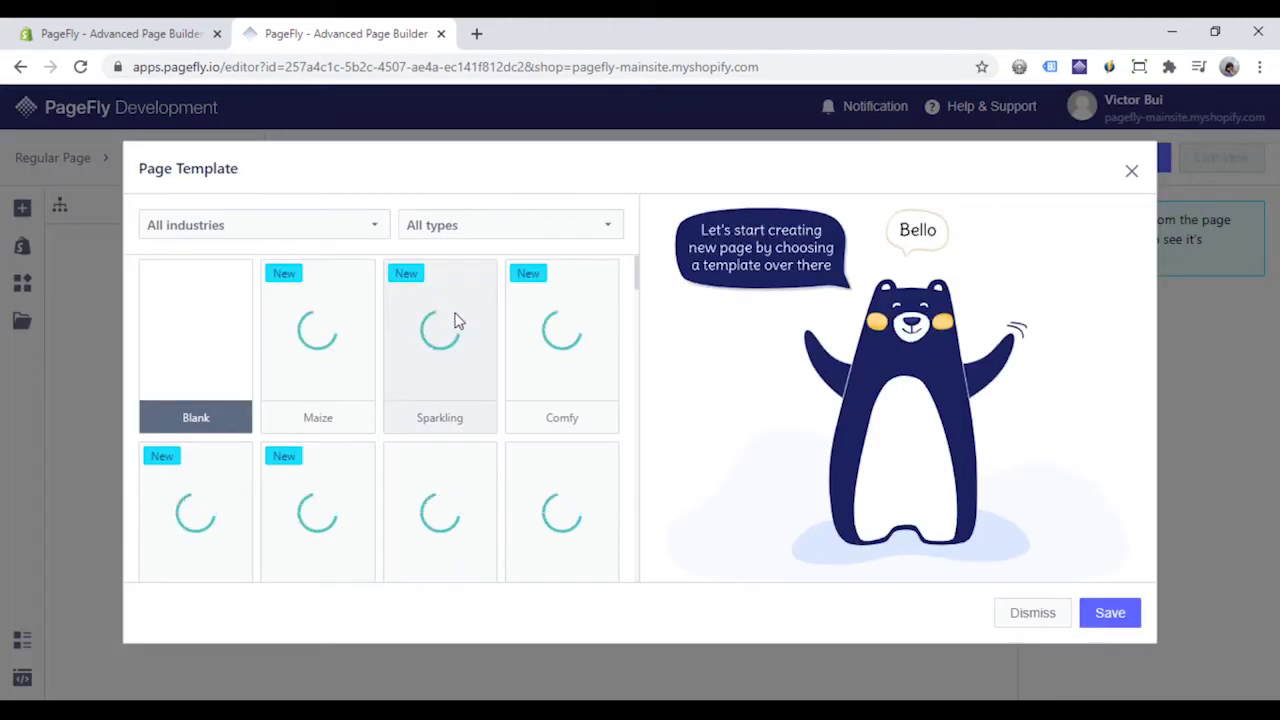
{"action": "left_click", "coordinate": [578, 362]}
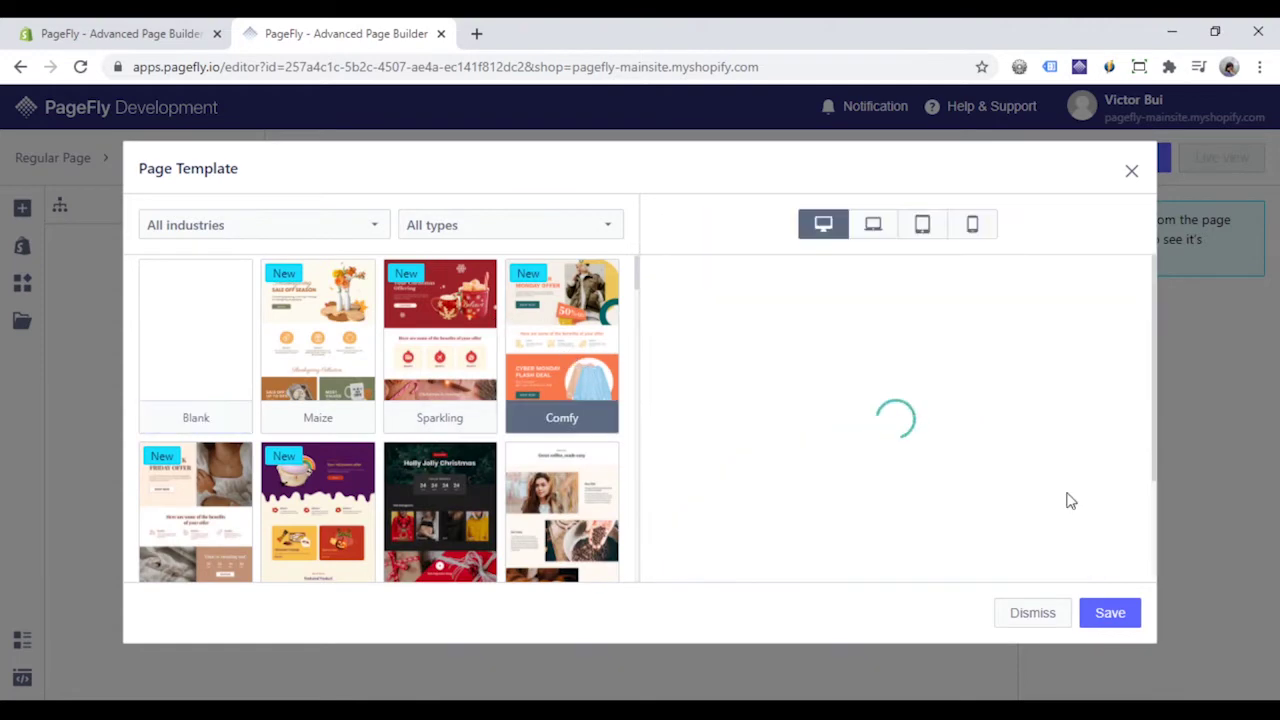
{"action": "scroll", "coordinate": [1083, 446], "scroll_direction": "down", "scroll_amount": 15}
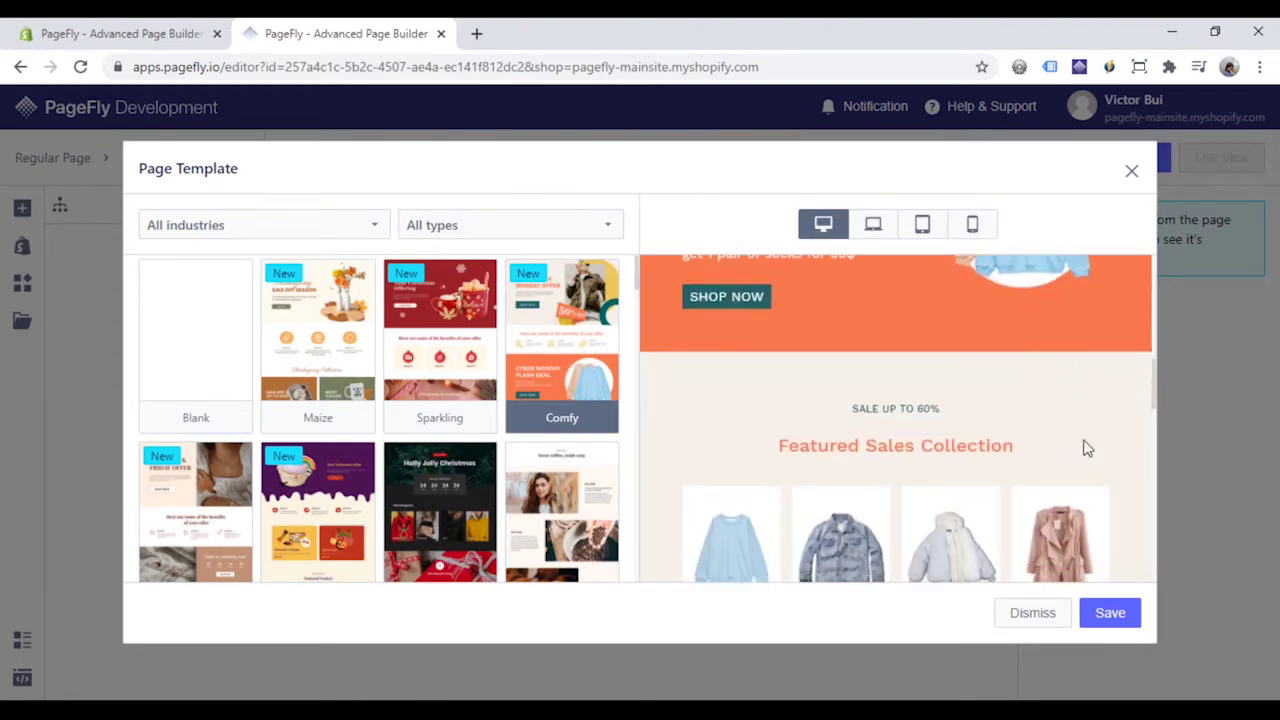
{"action": "scroll", "coordinate": [1084, 431], "scroll_direction": "down", "scroll_amount": 5}
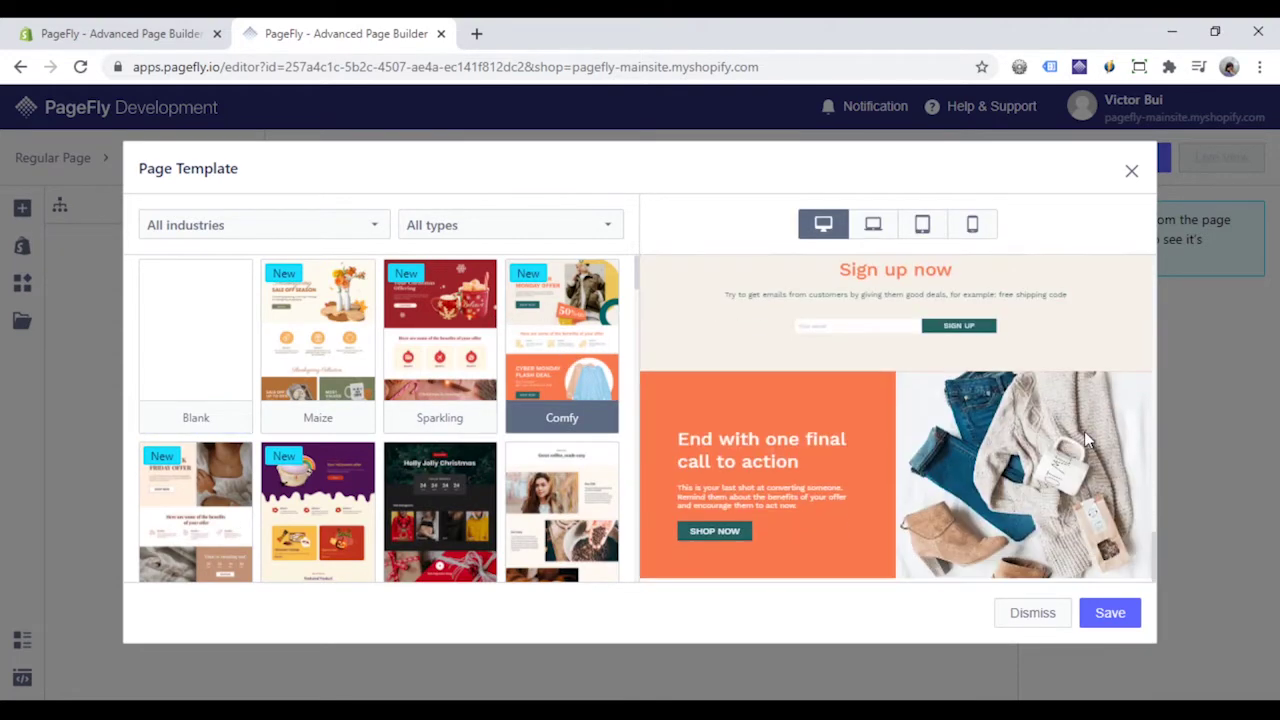
{"action": "left_click", "coordinate": [1110, 614]}
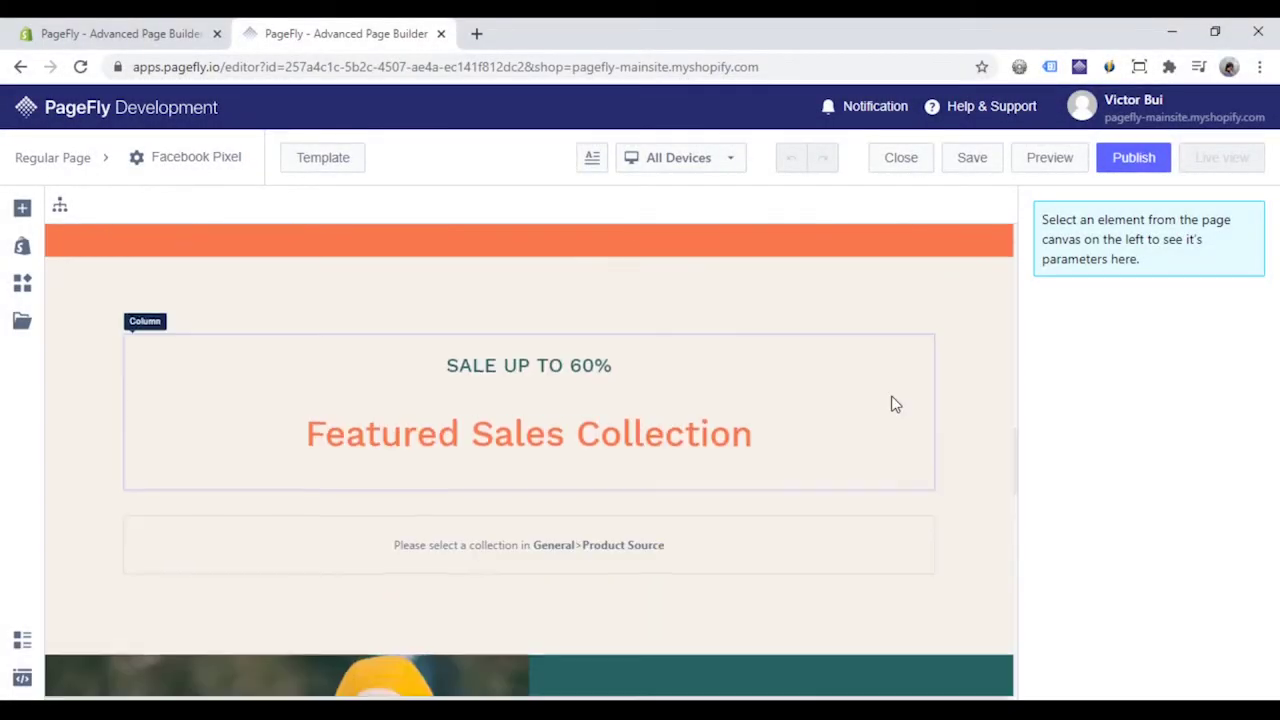
- Set the Featured Sales Collection product list's custom collection to All
{"action": "scroll", "coordinate": [850, 403], "scroll_direction": "up", "scroll_amount": 2}
{"action": "left_click", "coordinate": [665, 413]}
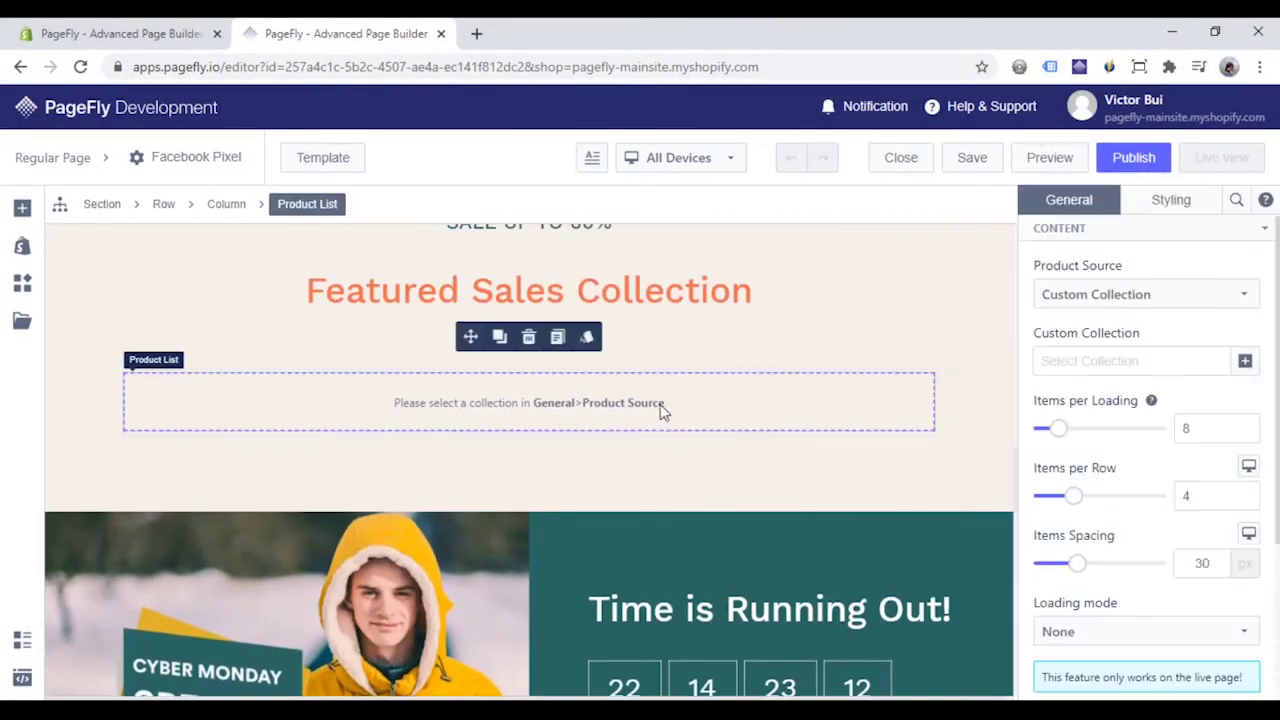
{"action": "left_click", "coordinate": [1245, 361]}
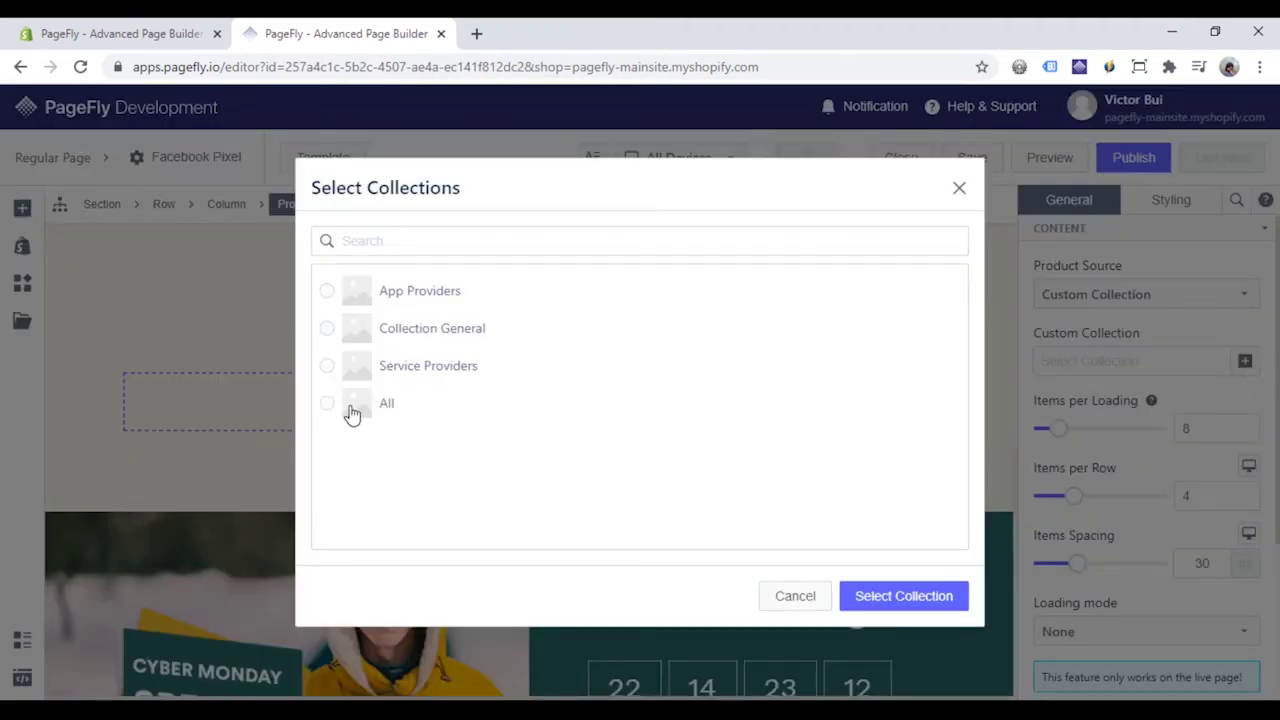
{"action": "left_click", "coordinate": [331, 410]}
{"action": "left_click", "coordinate": [906, 598]}
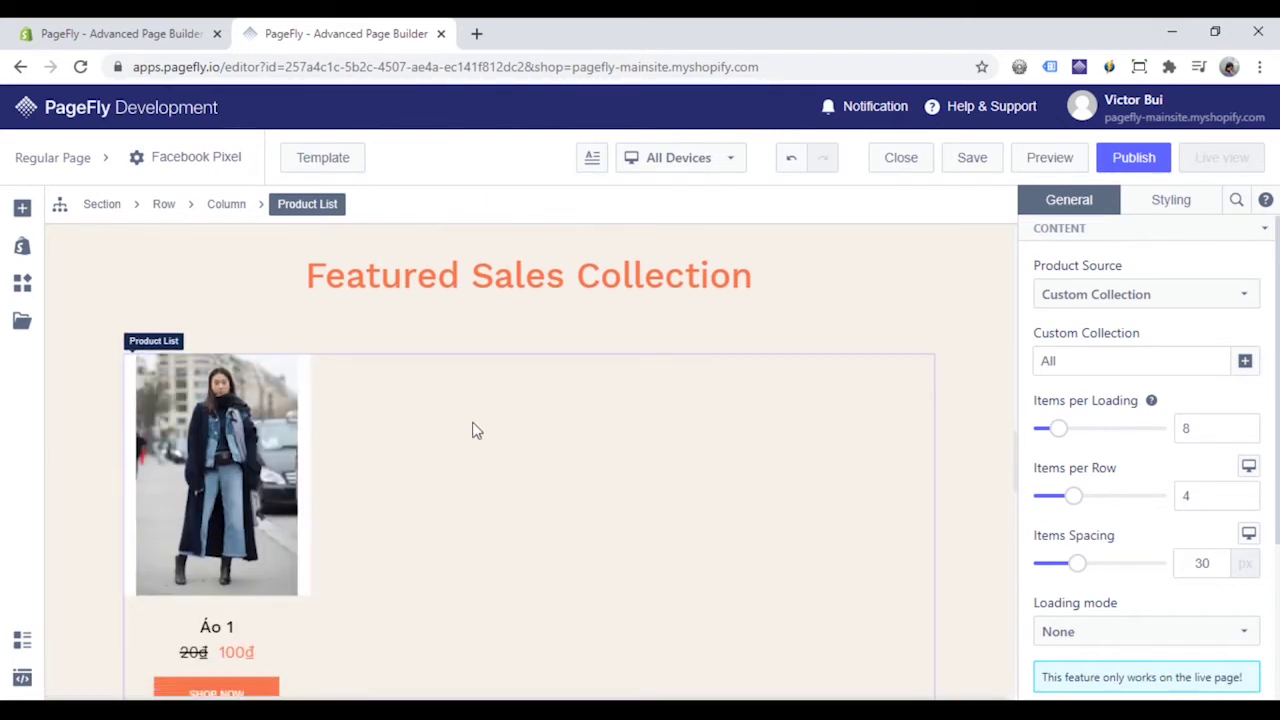
{"action": "scroll", "coordinate": [474, 429], "scroll_direction": "down", "scroll_amount": 2}
{"action": "left_click", "coordinate": [222, 578]}
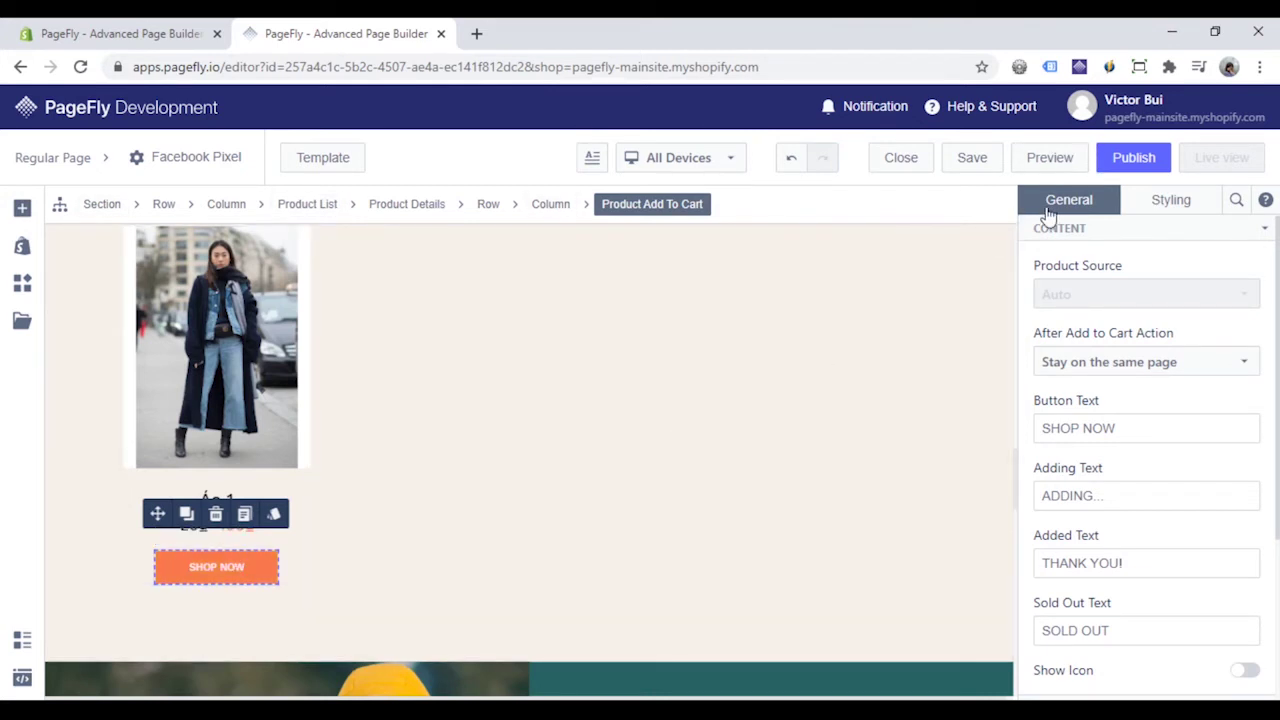
- Set the Shop Now button's FB Pixel Event to Add To Cart and publish the page
{"action": "scroll", "coordinate": [1111, 420], "scroll_direction": "down", "scroll_amount": 3}
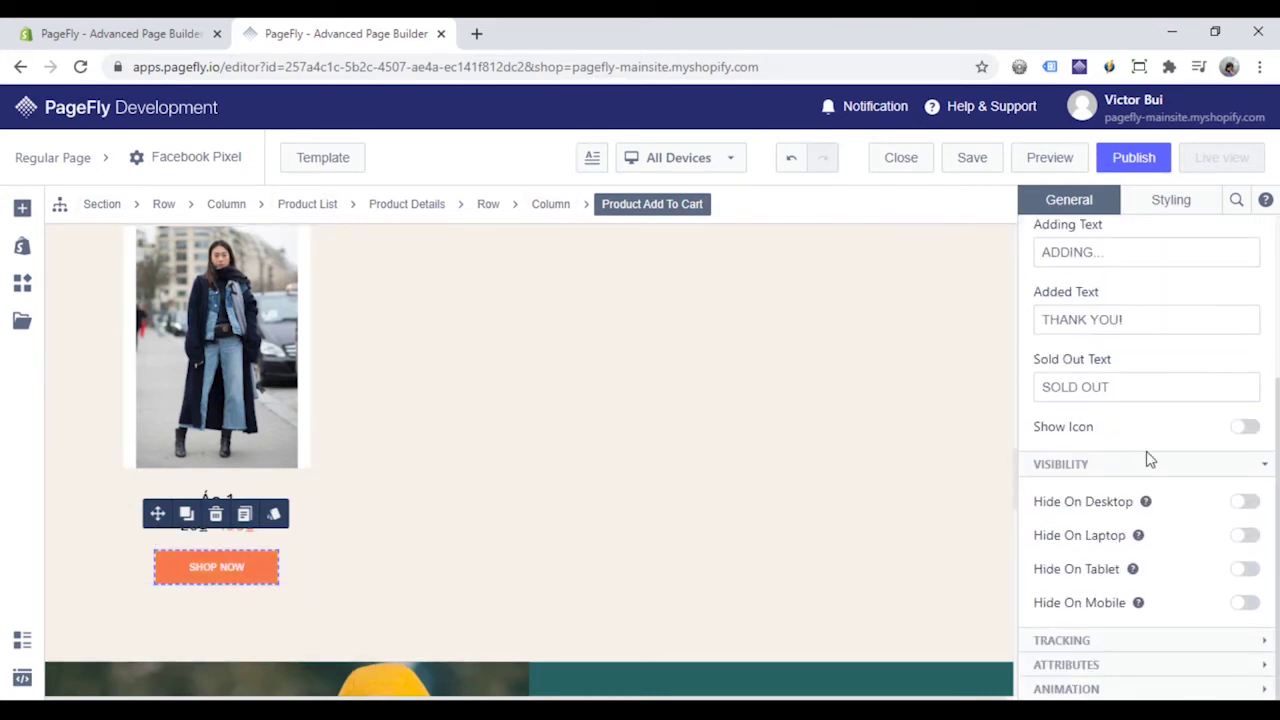
{"action": "left_click", "coordinate": [1089, 642]}
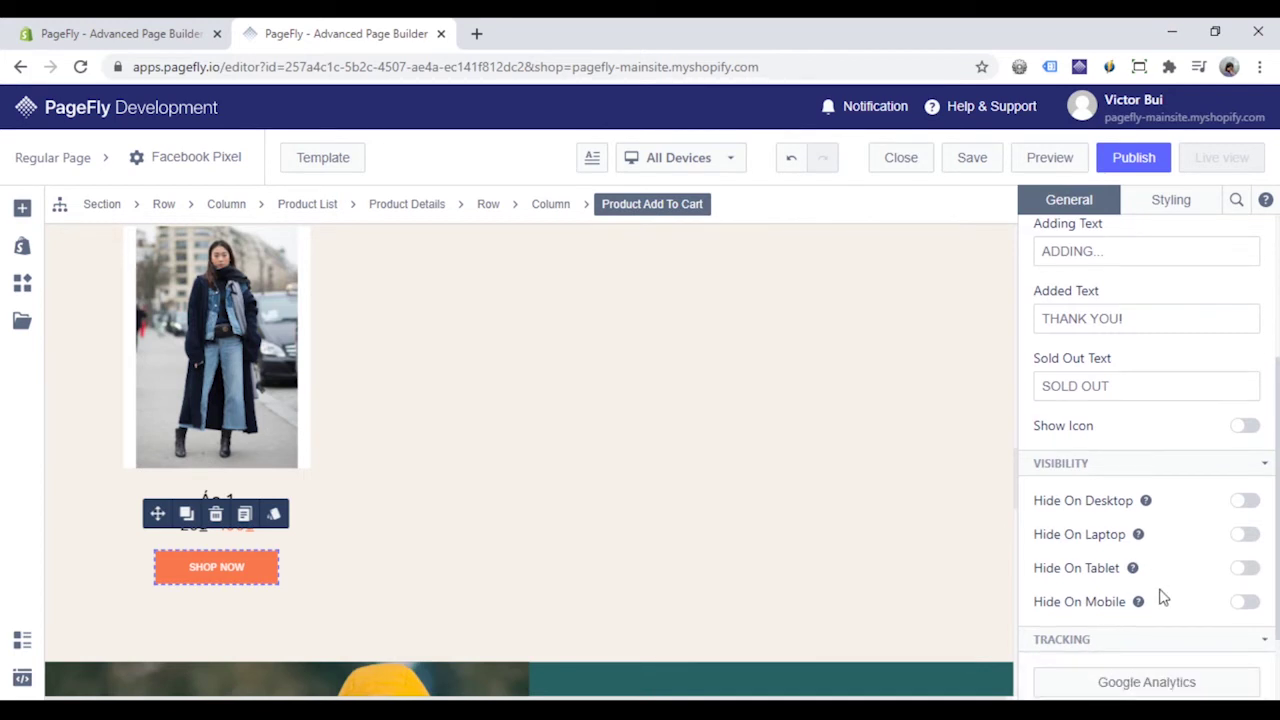
{"action": "scroll", "coordinate": [1160, 594], "scroll_direction": "down", "scroll_amount": 1}
{"action": "left_click", "coordinate": [1162, 623]}
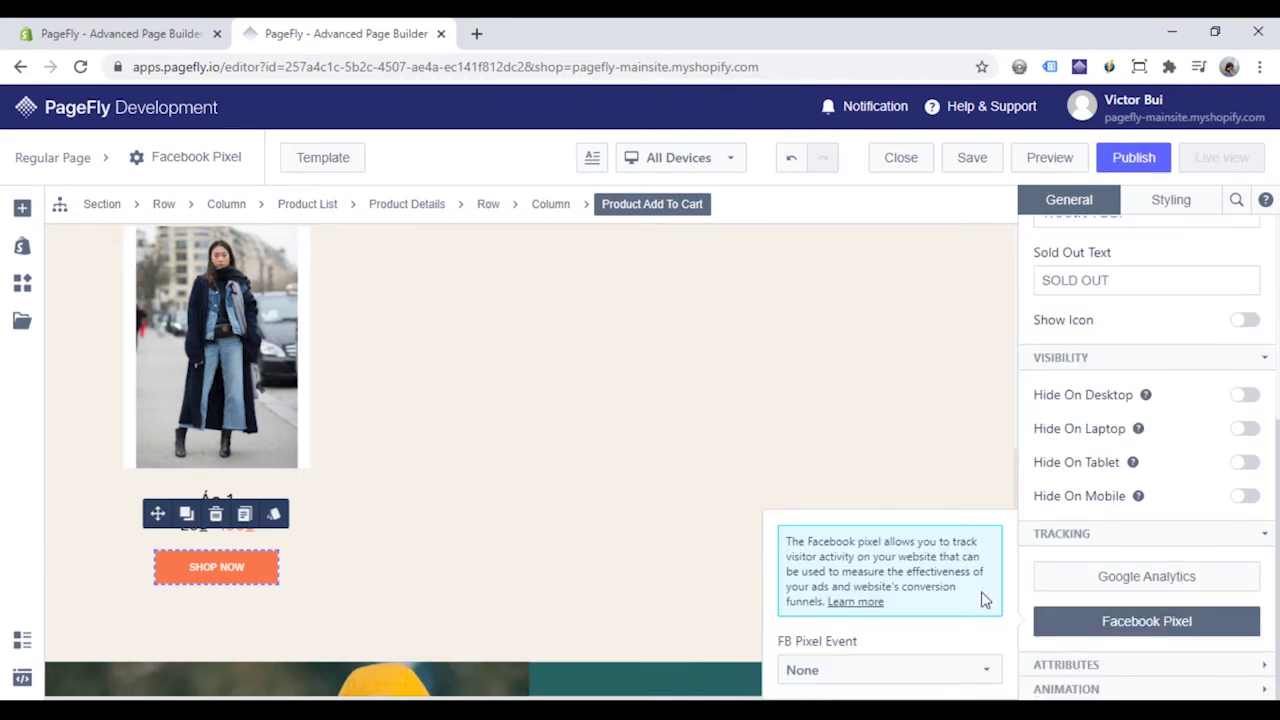
{"action": "left_click", "coordinate": [921, 672]}
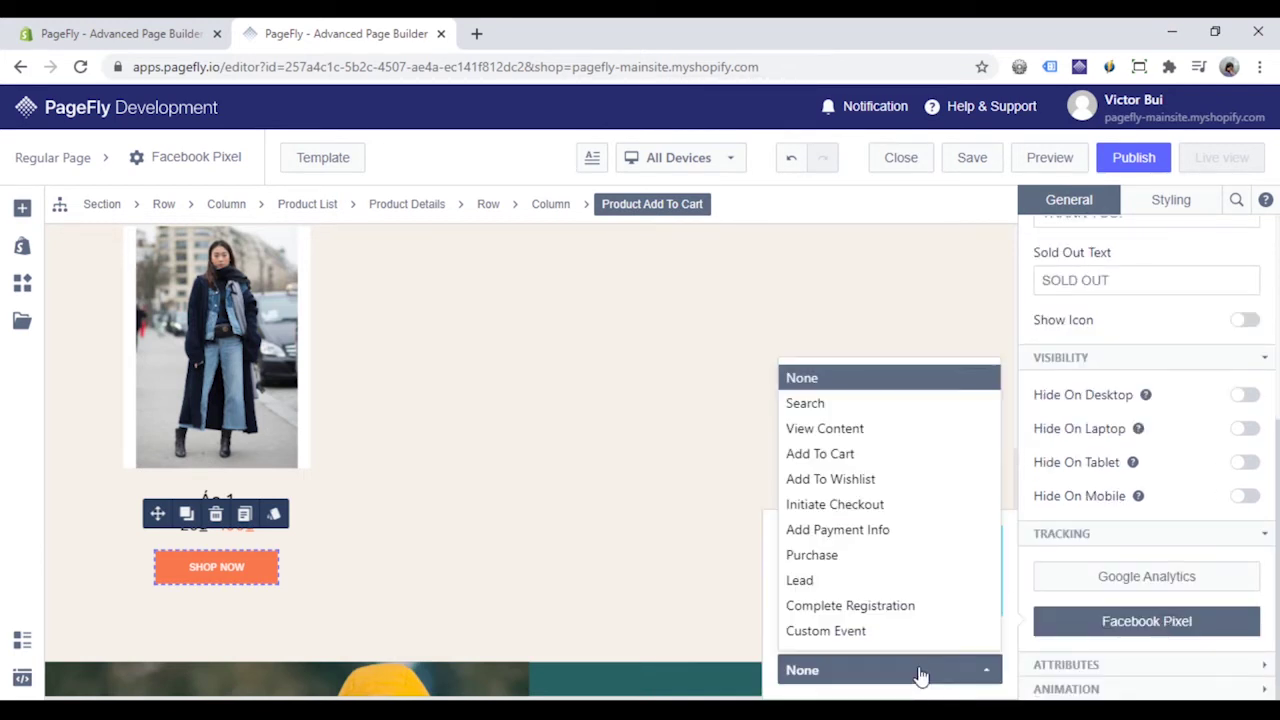
{"action": "left_click", "coordinate": [846, 453]}
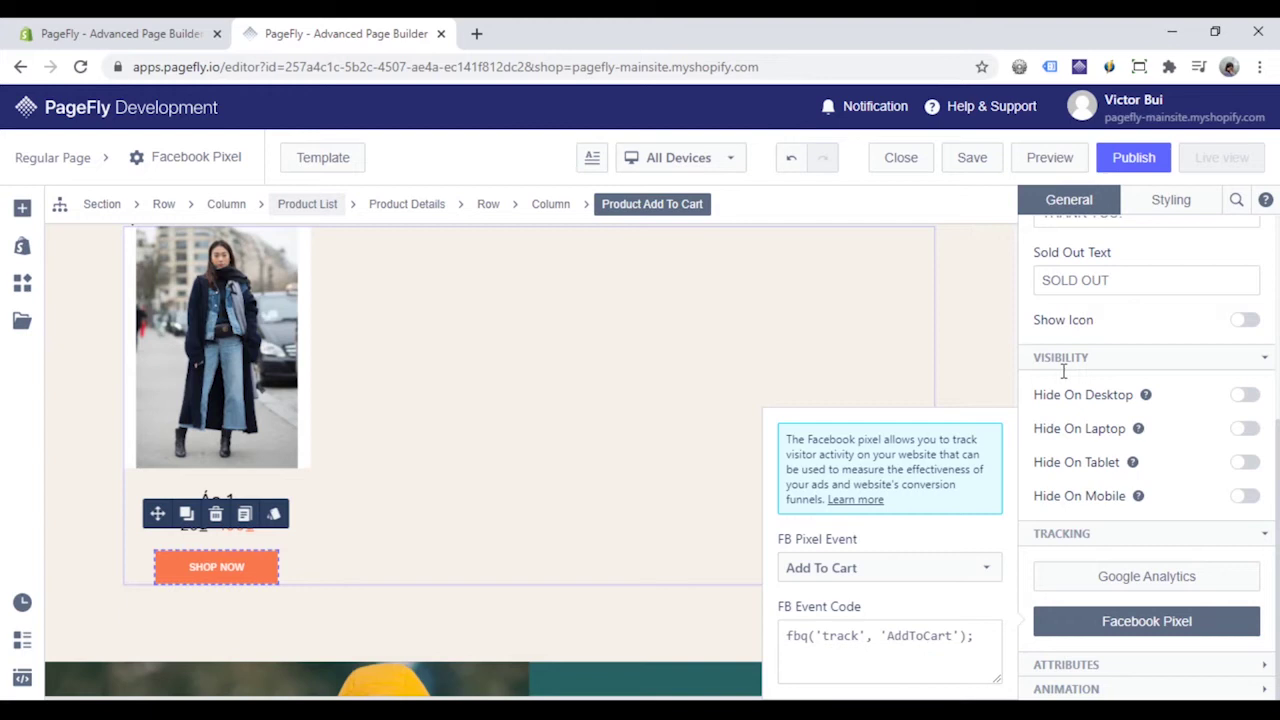
{"action": "left_click", "coordinate": [1138, 158]}
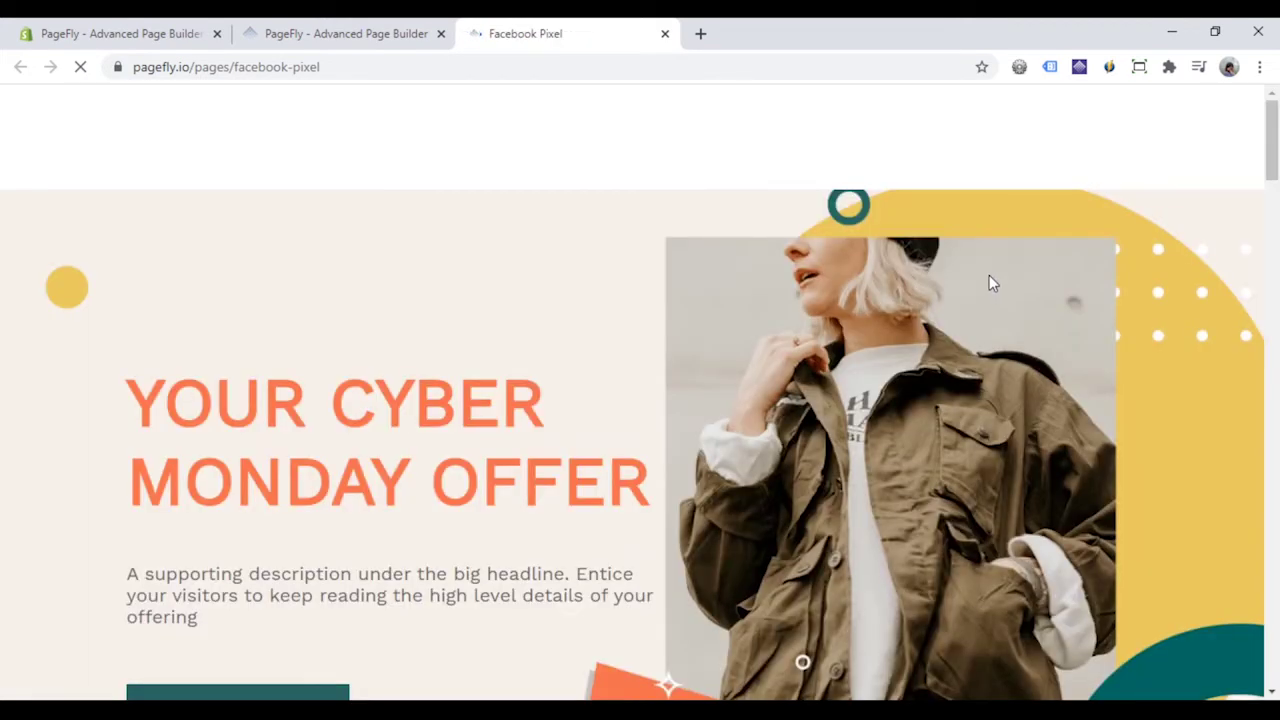
- On the live page, press Shop Now on Áo 1 to trigger the AddToCart event
{"action": "scroll", "coordinate": [953, 266], "scroll_direction": "down", "scroll_amount": 15}
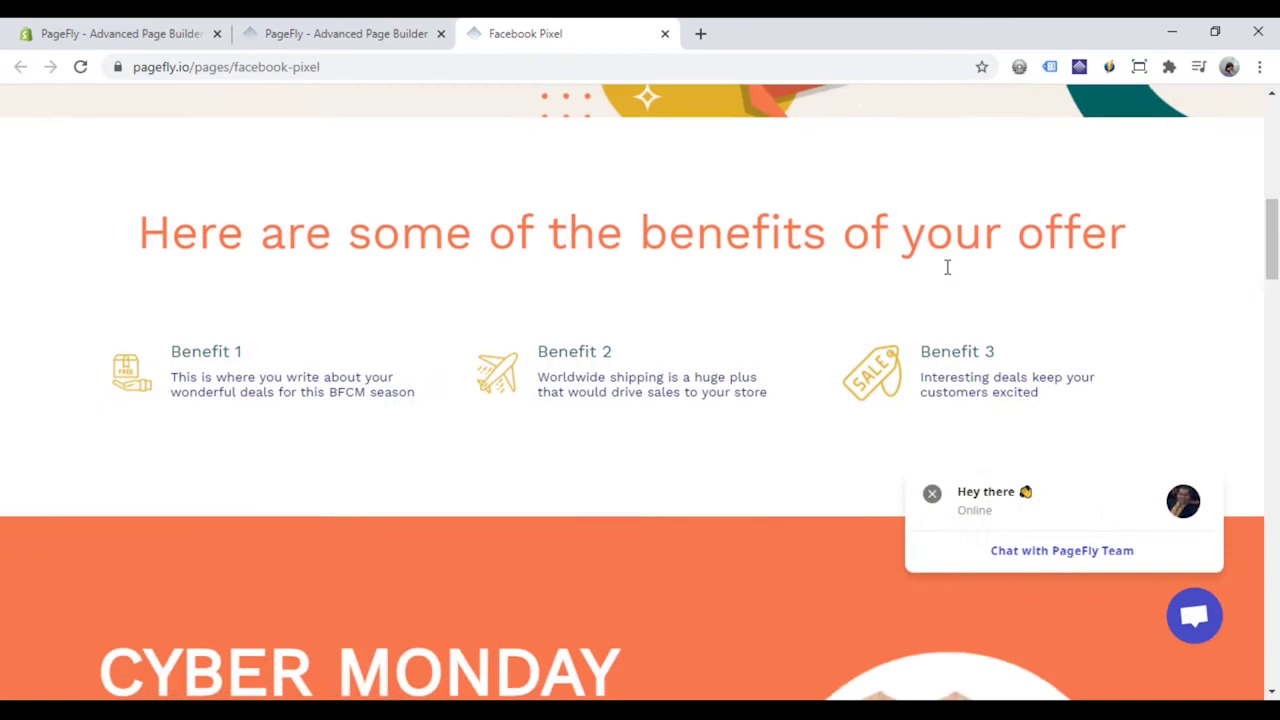
{"action": "scroll", "coordinate": [947, 267], "scroll_direction": "down", "scroll_amount": 7}
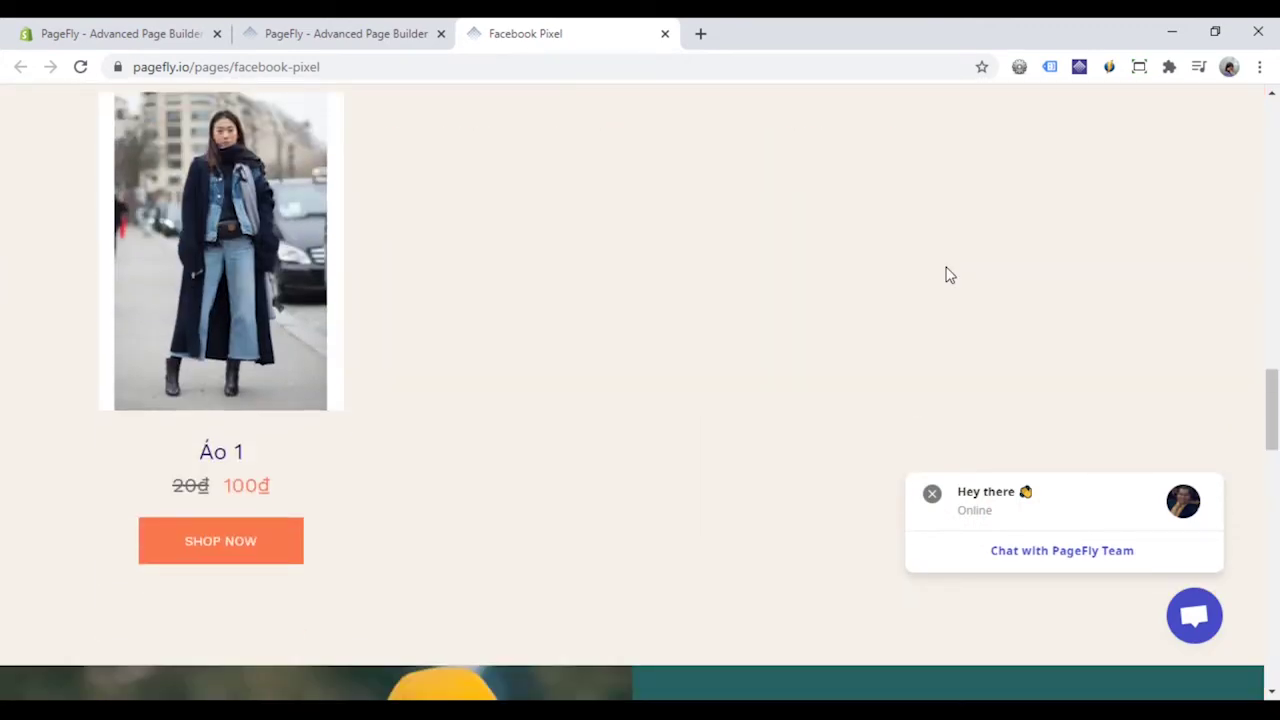
{"action": "scroll", "coordinate": [949, 275], "scroll_direction": "down", "scroll_amount": 1}
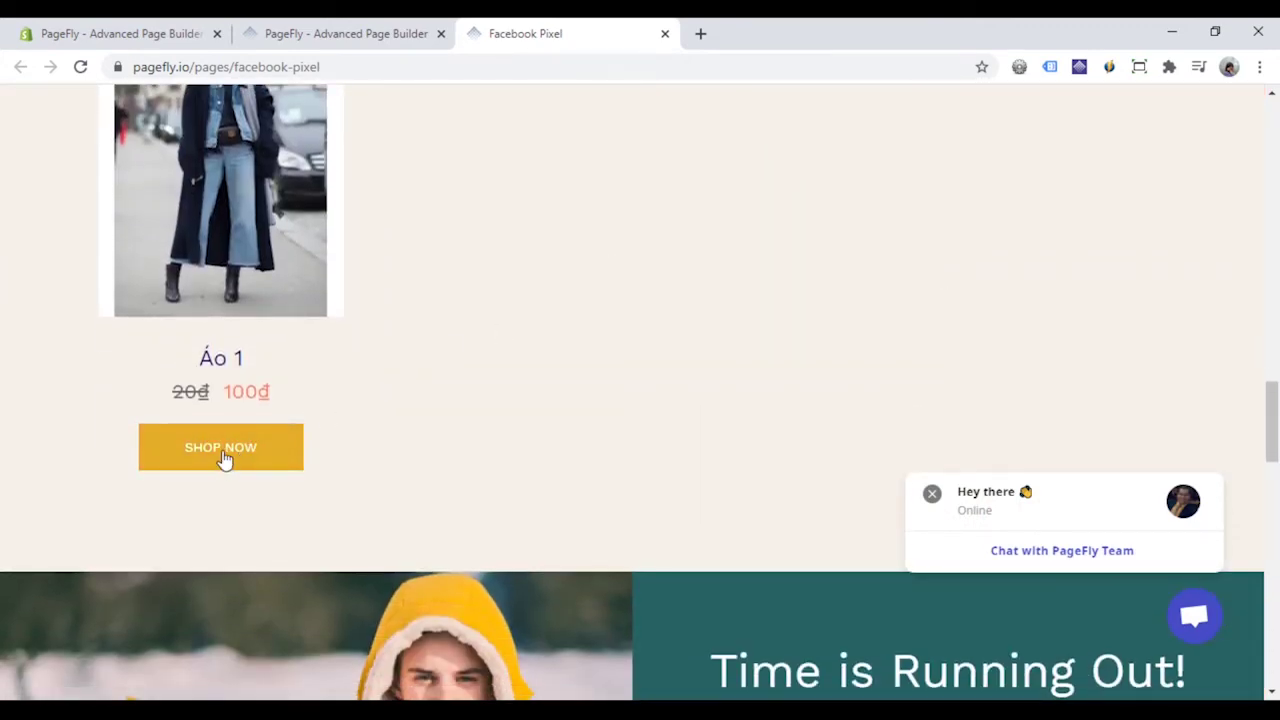
{"action": "left_click", "coordinate": [222, 455]}
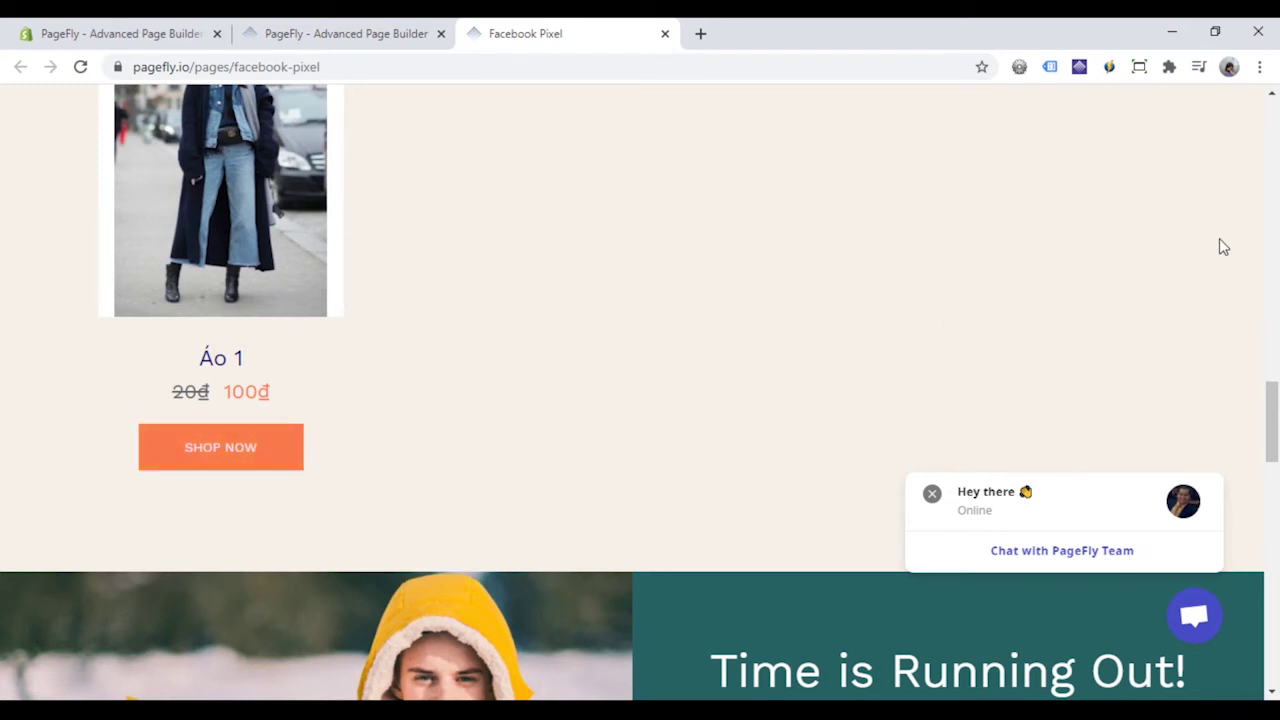
{"action": "scroll", "coordinate": [1218, 200], "scroll_direction": "up", "scroll_amount": 3}
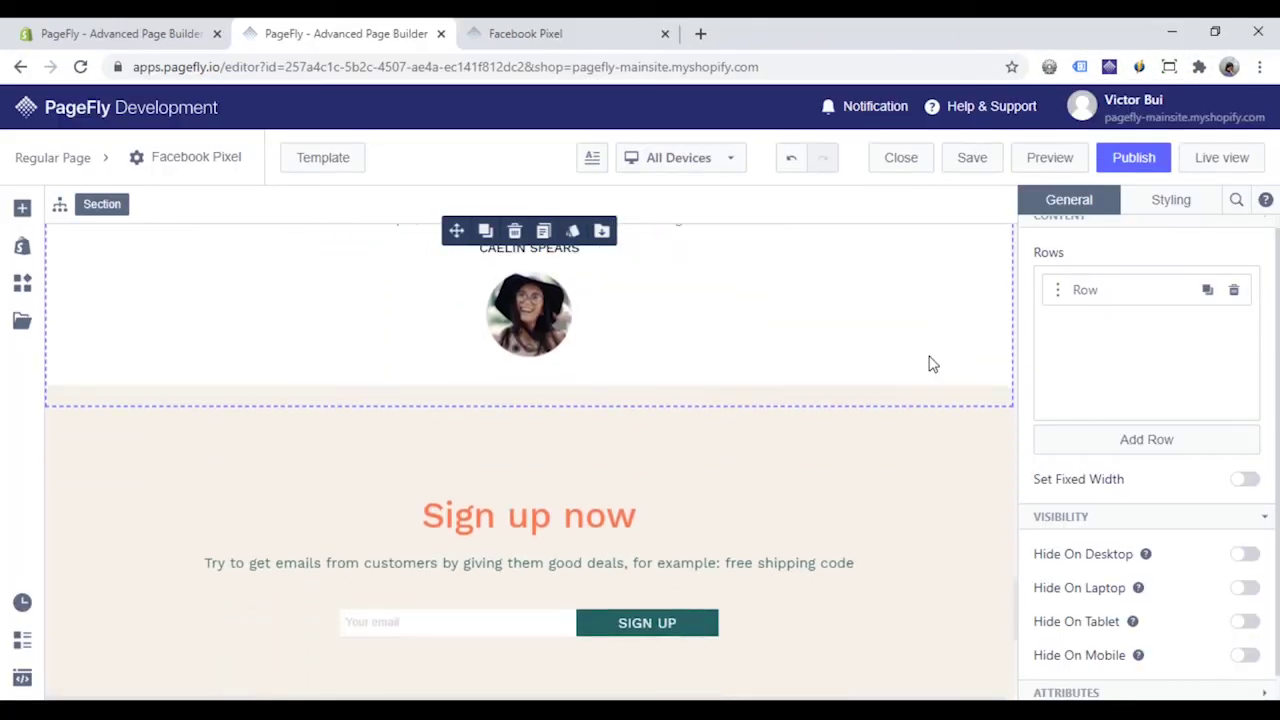
- Set the SIGN UP button's FB Pixel Event to Complete Registration and publish the page
{"action": "scroll", "coordinate": [929, 363], "scroll_direction": "down", "scroll_amount": 2}
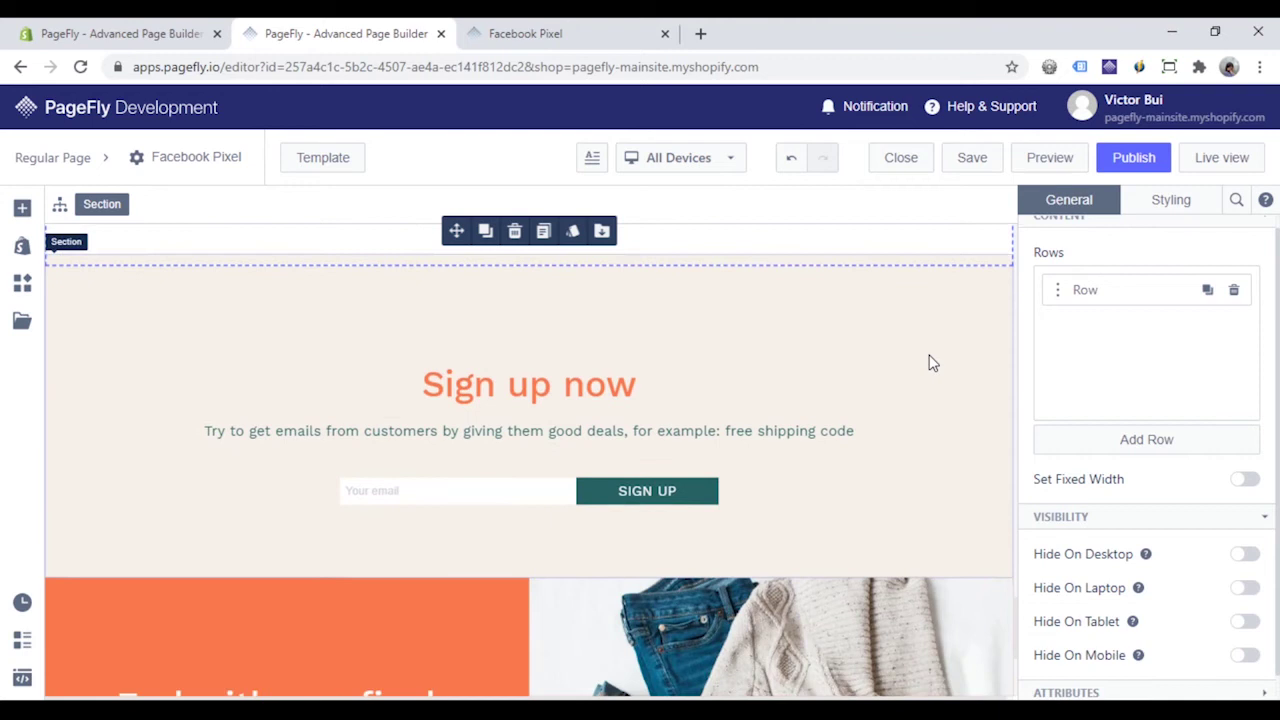
{"action": "left_click", "coordinate": [648, 492]}
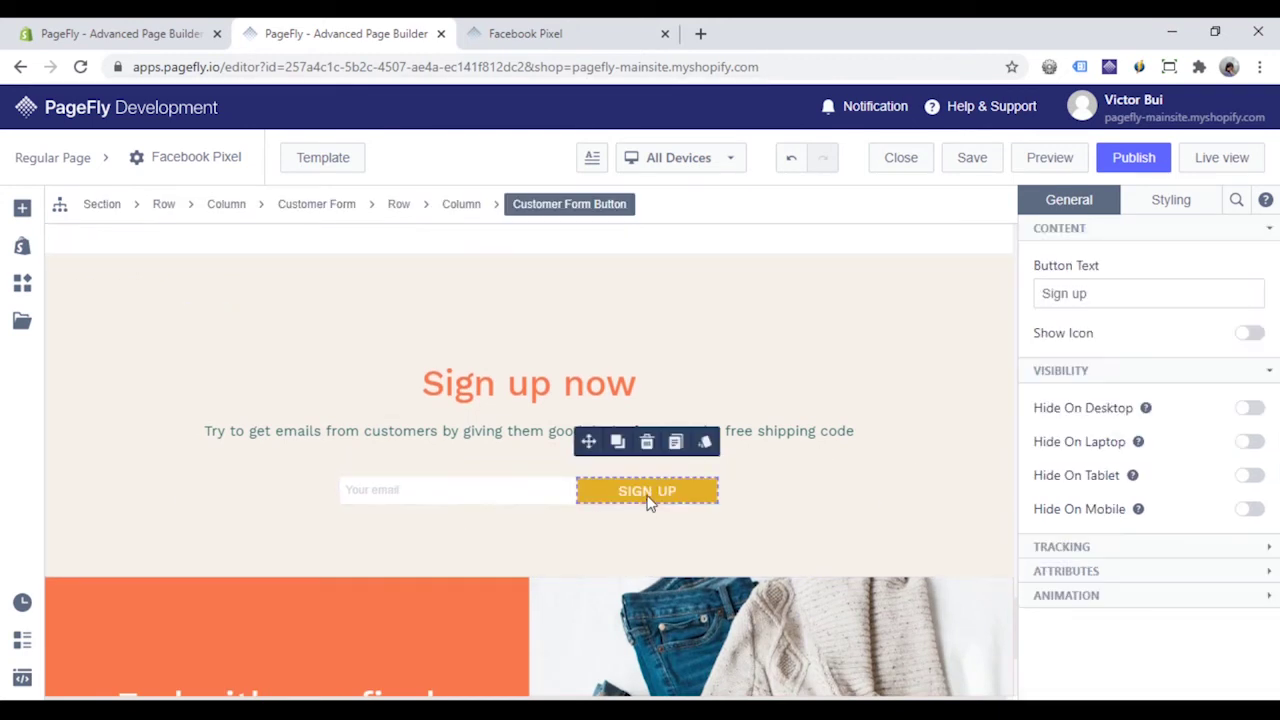
{"action": "left_click", "coordinate": [1103, 546]}
{"action": "left_click", "coordinate": [1166, 640]}
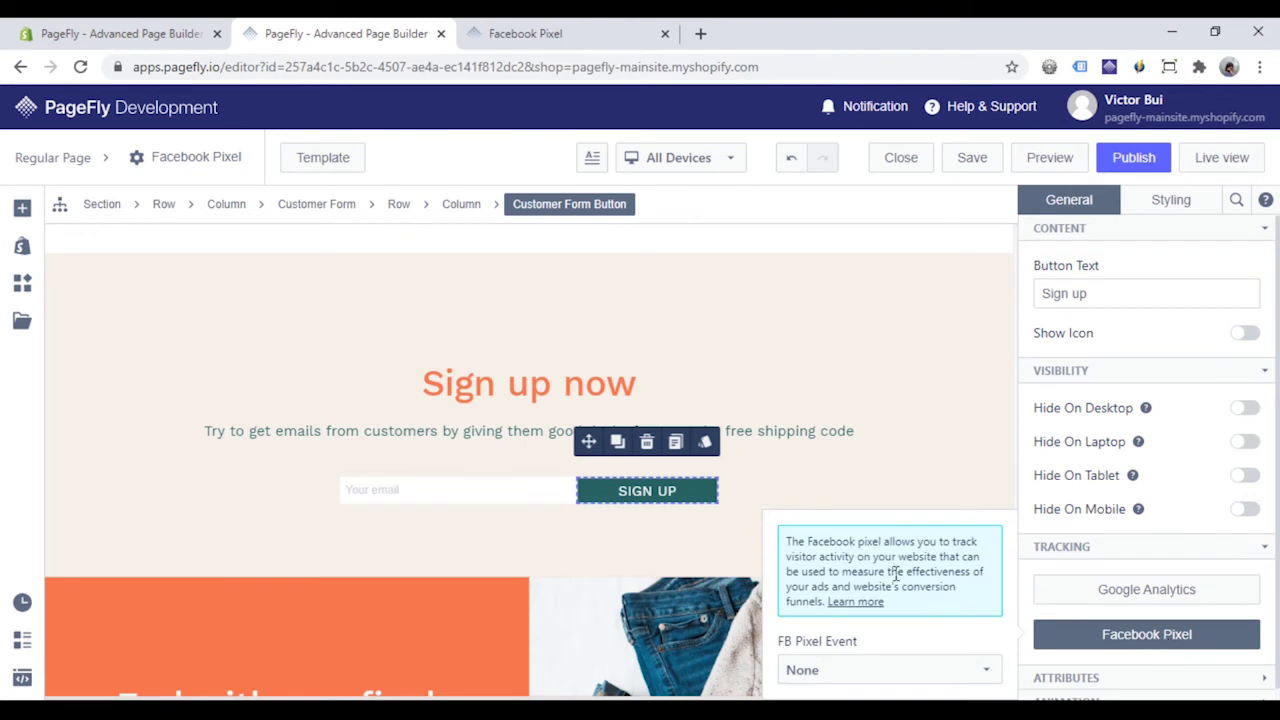
{"action": "left_click", "coordinate": [888, 672]}
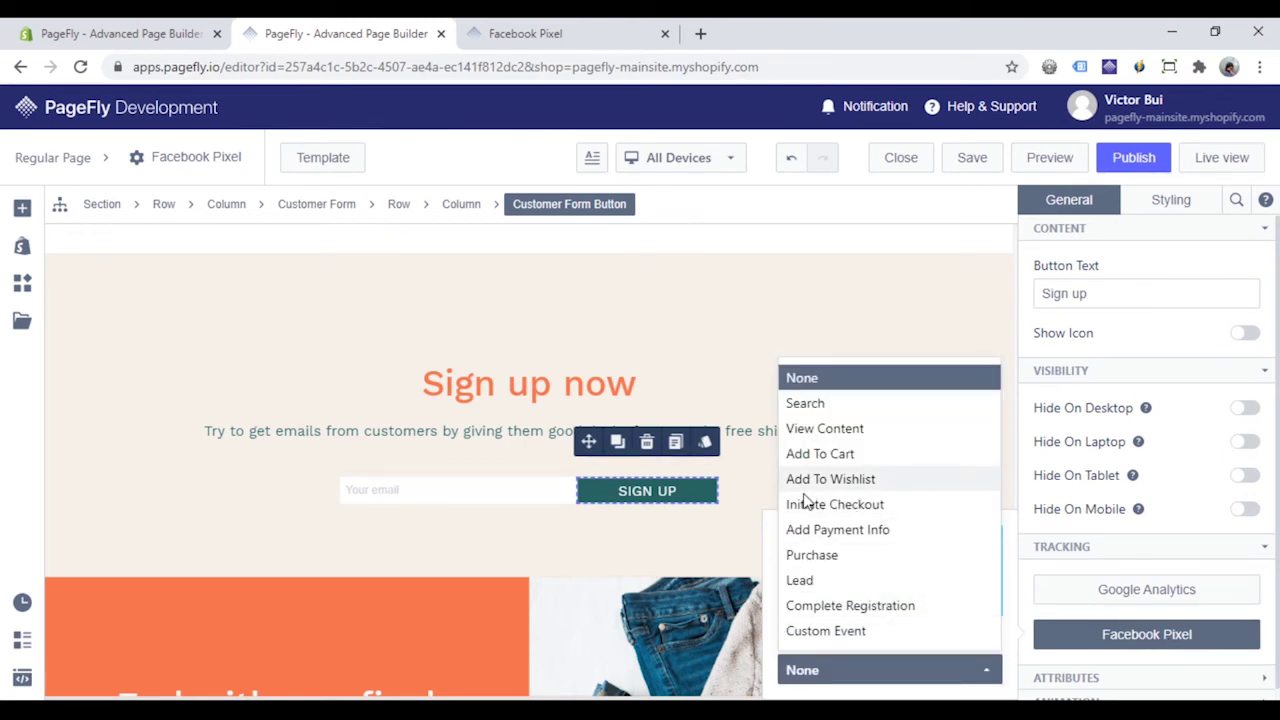
{"action": "left_click", "coordinate": [834, 608]}
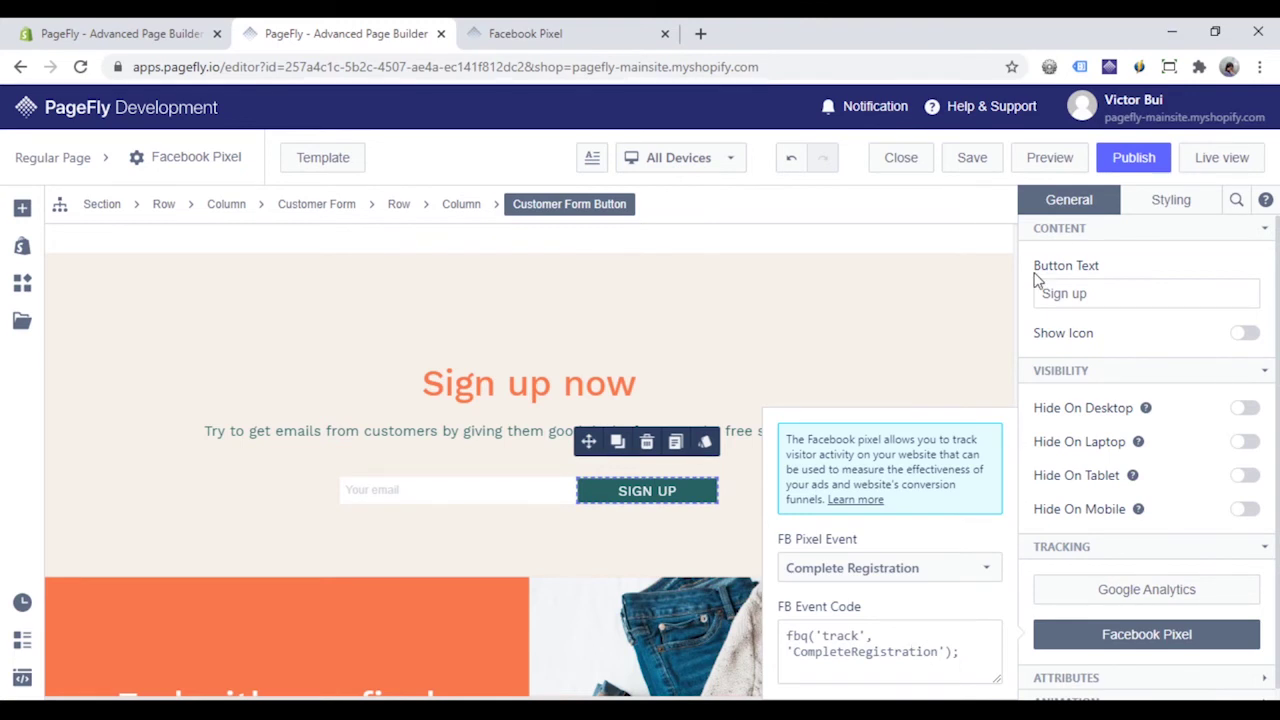
{"action": "left_click", "coordinate": [1129, 160]}
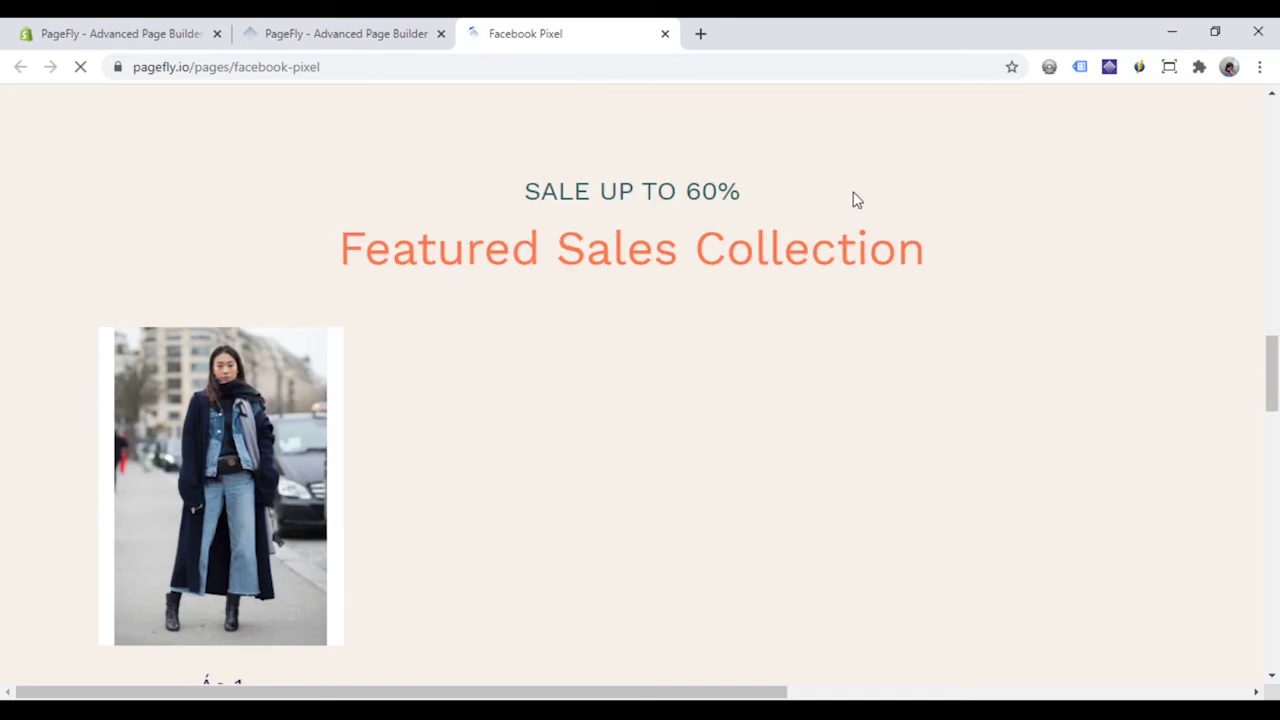
- On the live page, enter a test e-mail address in the sign-up form and submit it
{"action": "scroll", "coordinate": [854, 212], "scroll_direction": "down", "scroll_amount": 4}
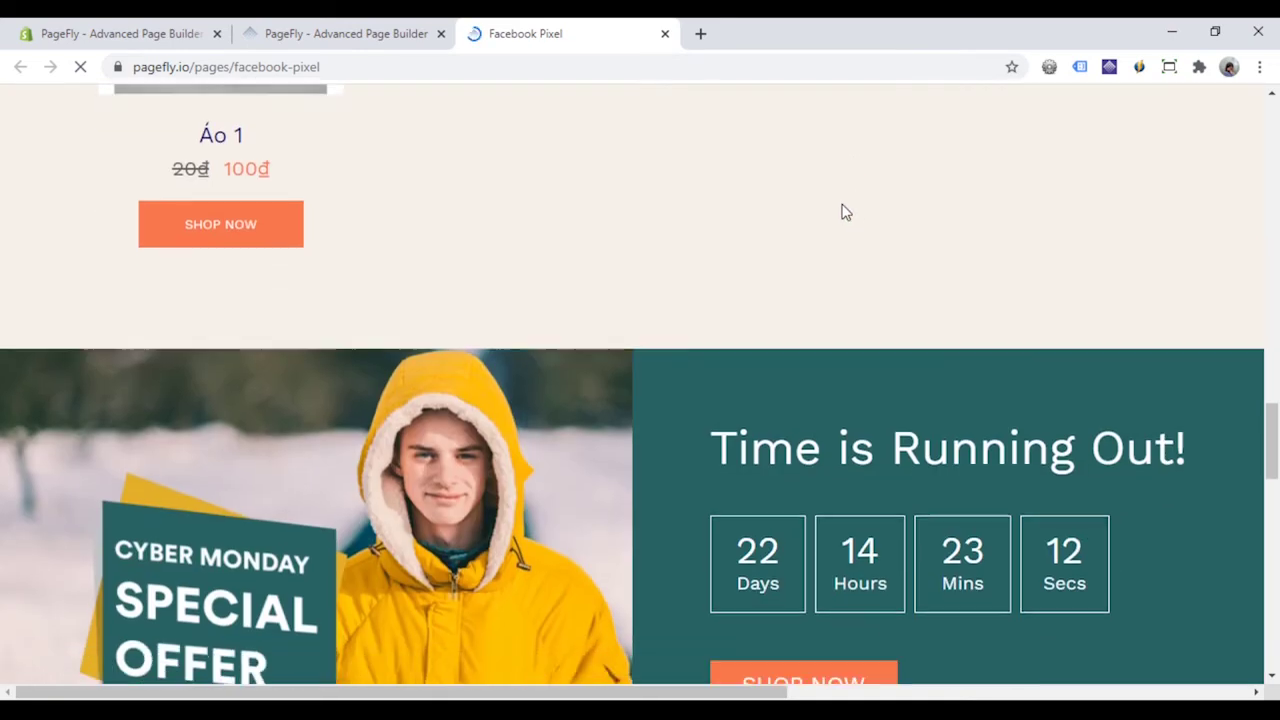
{"action": "scroll", "coordinate": [845, 211], "scroll_direction": "down", "scroll_amount": 1}
{"action": "scroll", "coordinate": [834, 200], "scroll_direction": "down", "scroll_amount": 4}
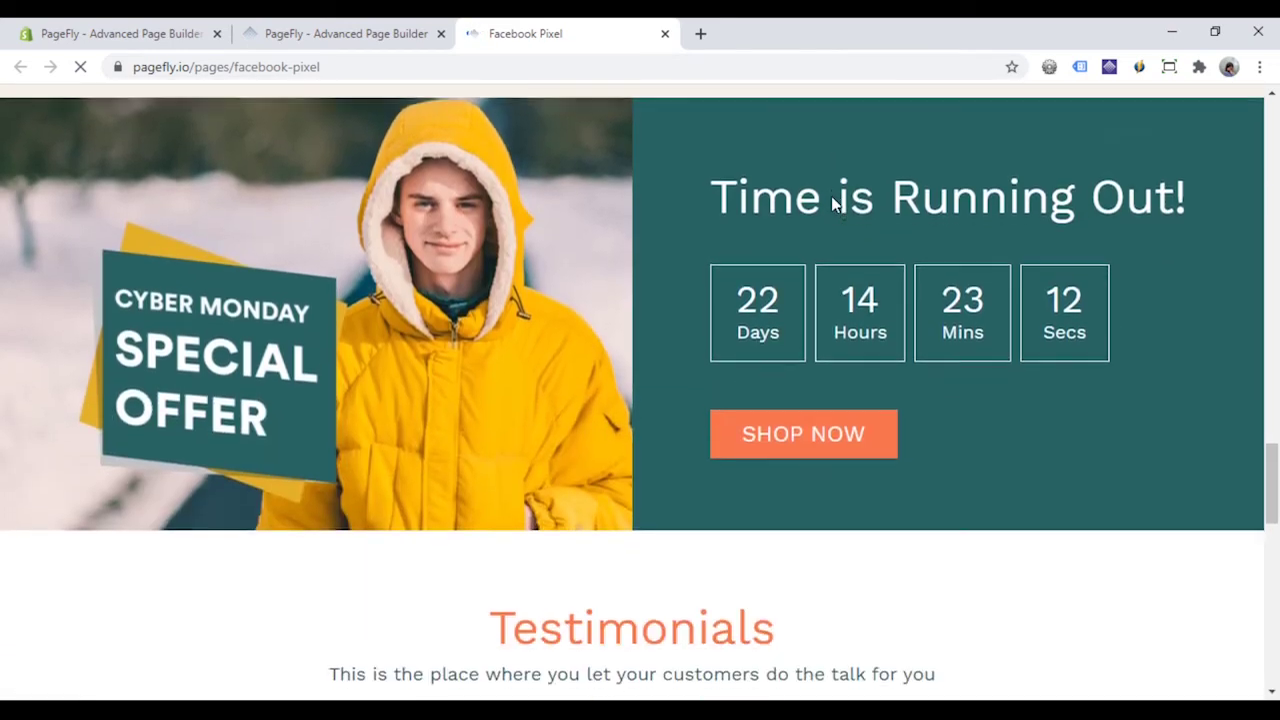
{"action": "scroll", "coordinate": [712, 157], "scroll_direction": "down", "scroll_amount": 5}
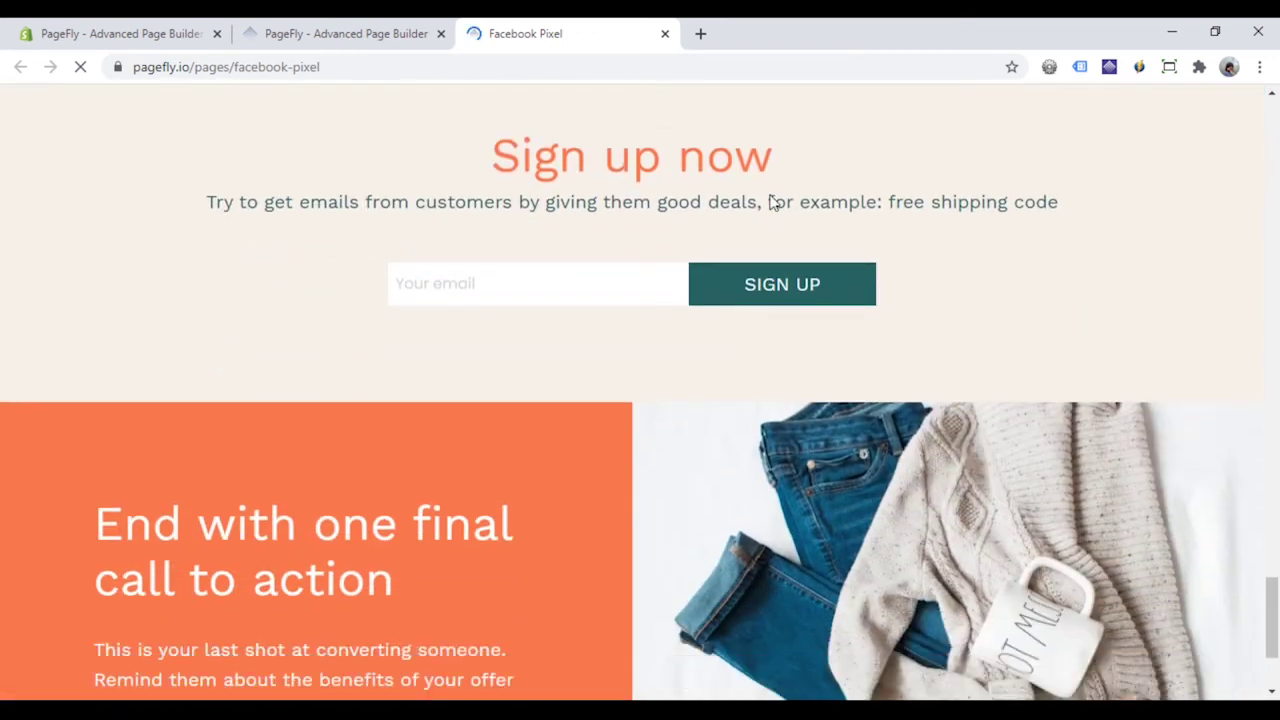
{"action": "left_click", "coordinate": [465, 280]}
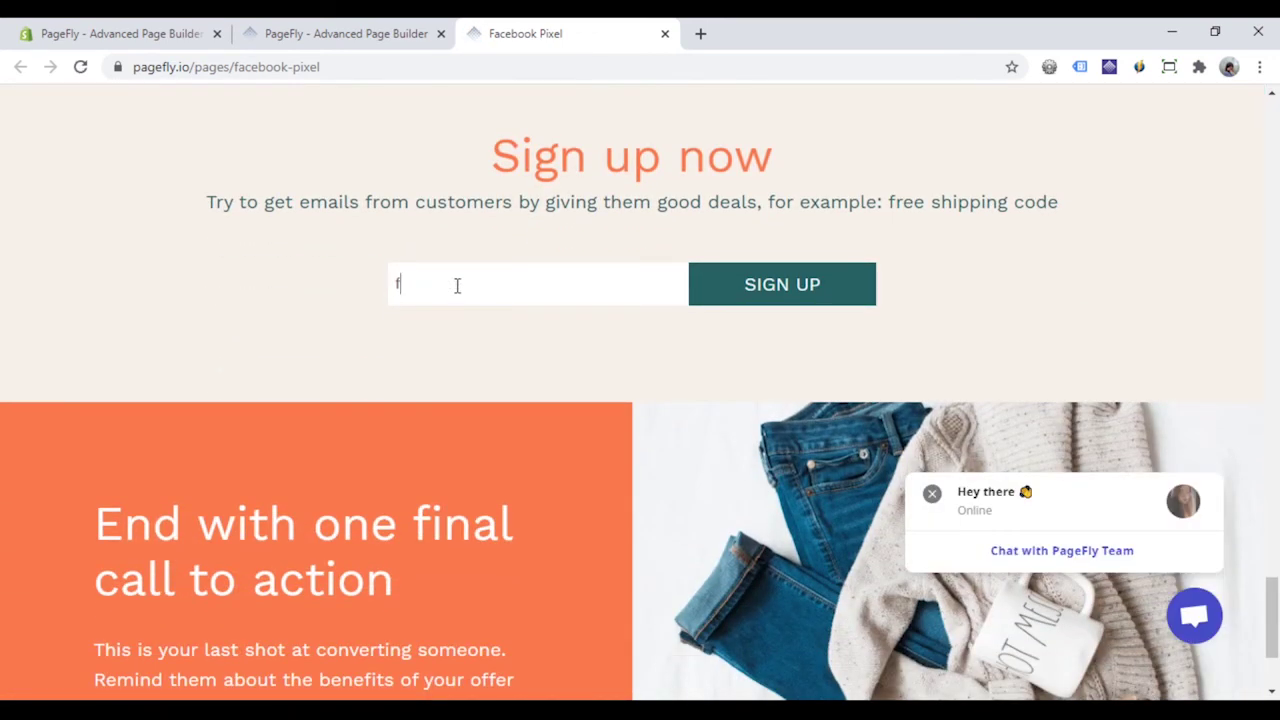
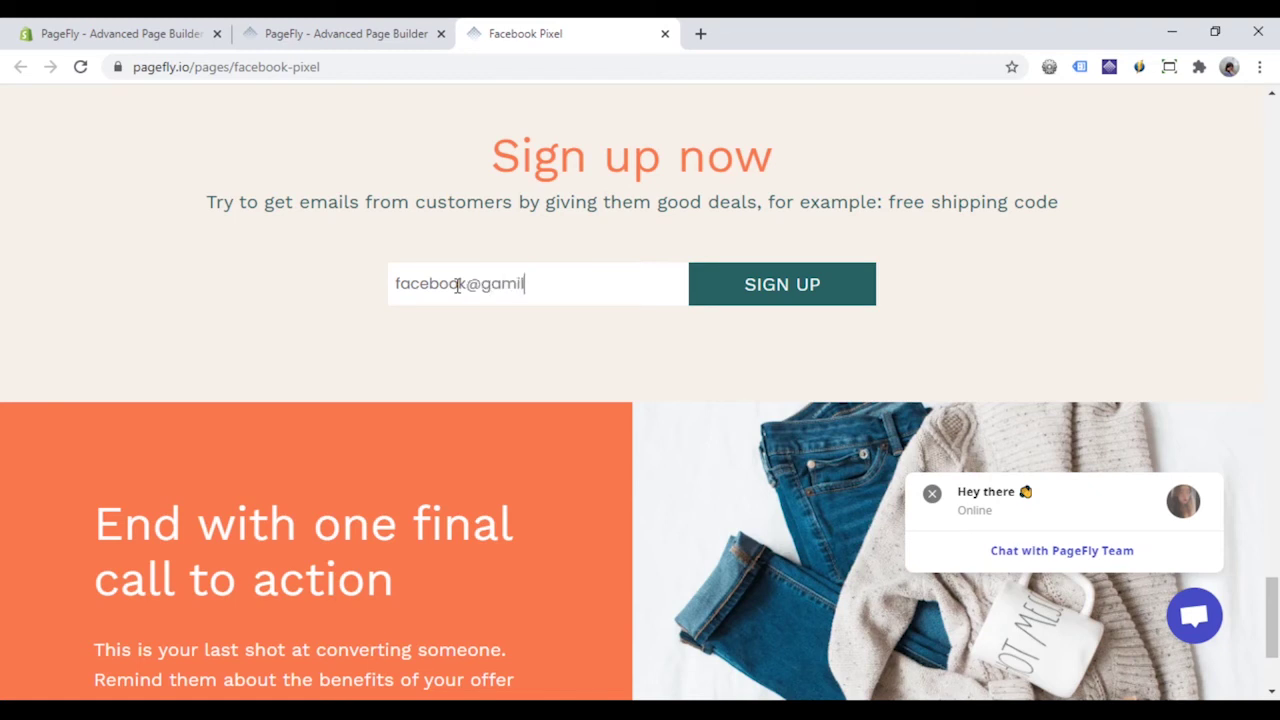
{"action": "left_click", "coordinate": [818, 300]}
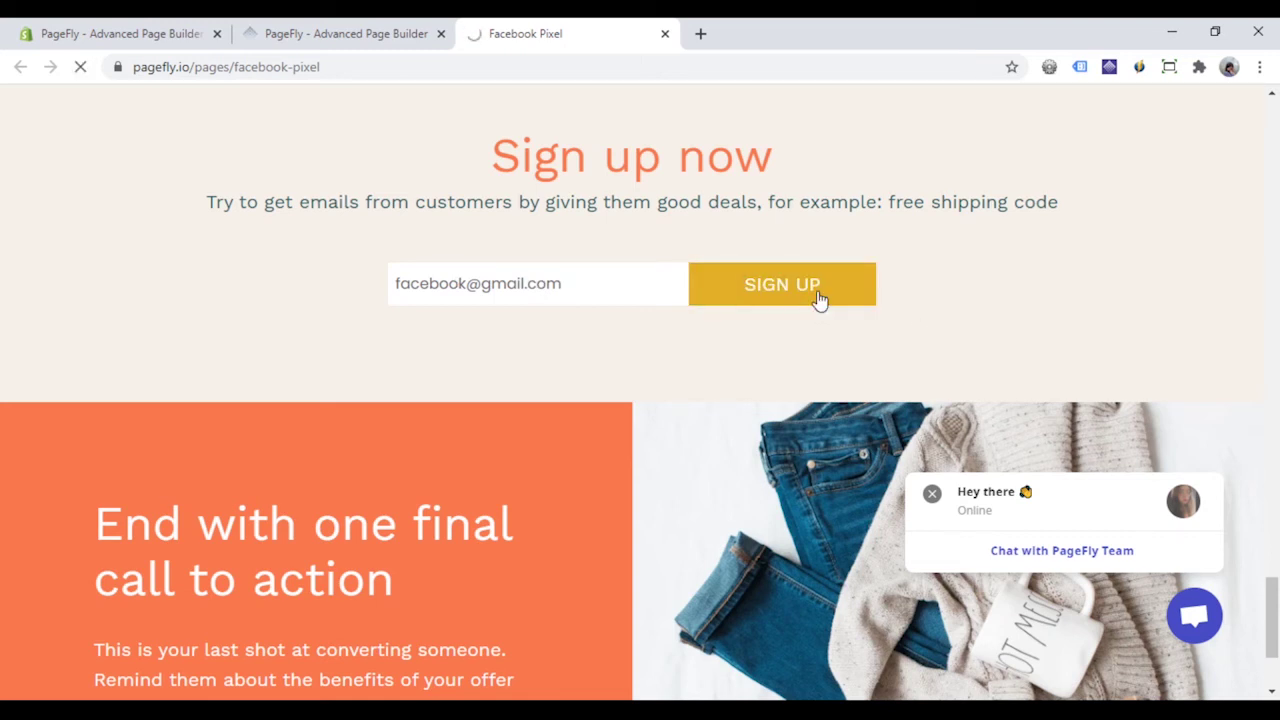